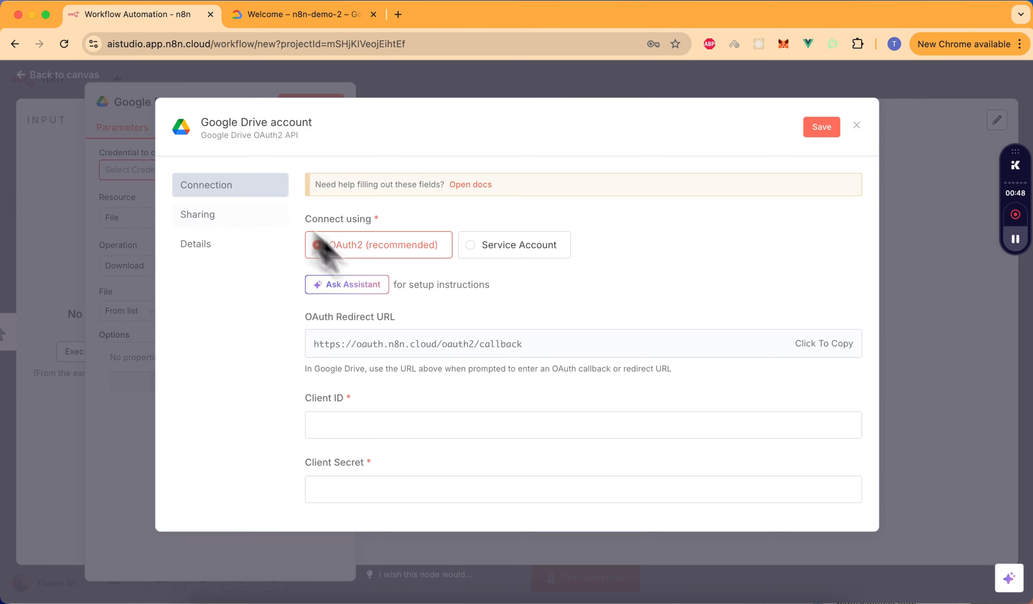
- Open the n8n 'Google: OAuth2 single service' docs to its OAuth setup steps, then return to the credential dialog
{"action": "scroll", "coordinate": [459, 349], "scroll_direction": "down", "scroll_amount": 3}
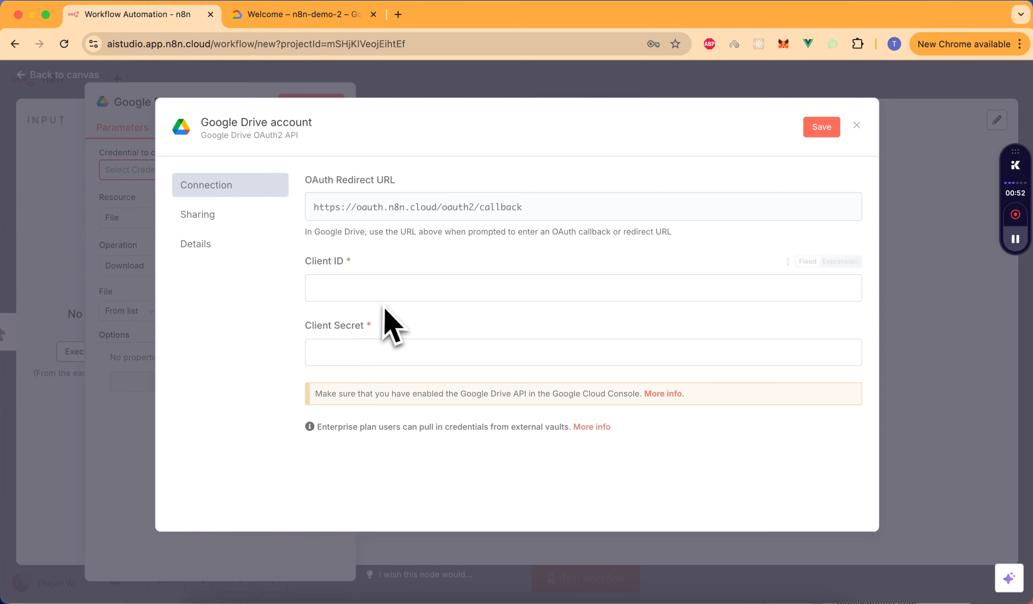
{"action": "scroll", "coordinate": [383, 323], "scroll_direction": "up", "scroll_amount": 2}
{"action": "scroll", "coordinate": [460, 286], "scroll_direction": "up", "scroll_amount": 1}
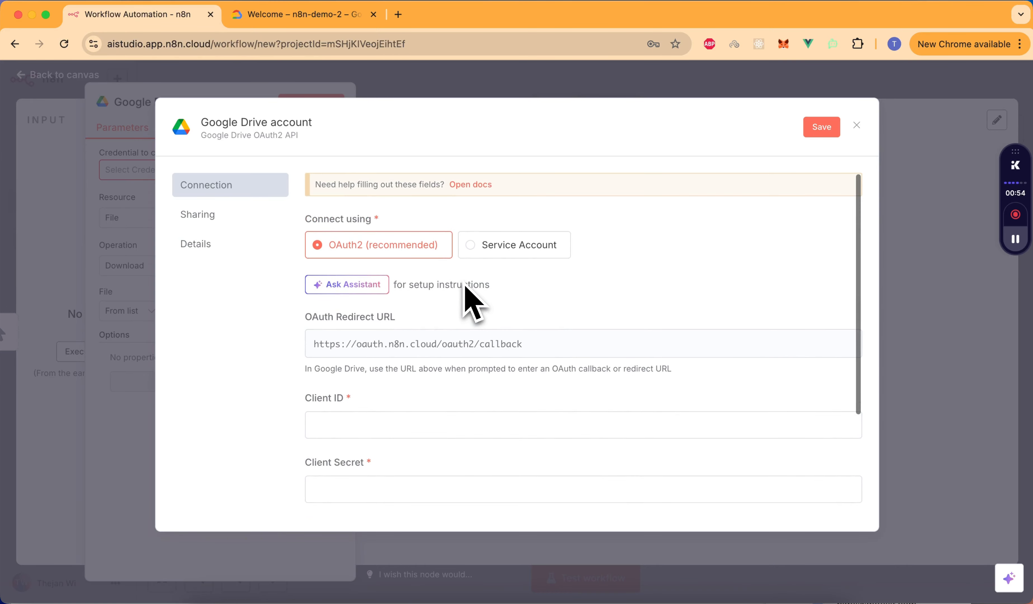
{"action": "left_click", "coordinate": [473, 185]}
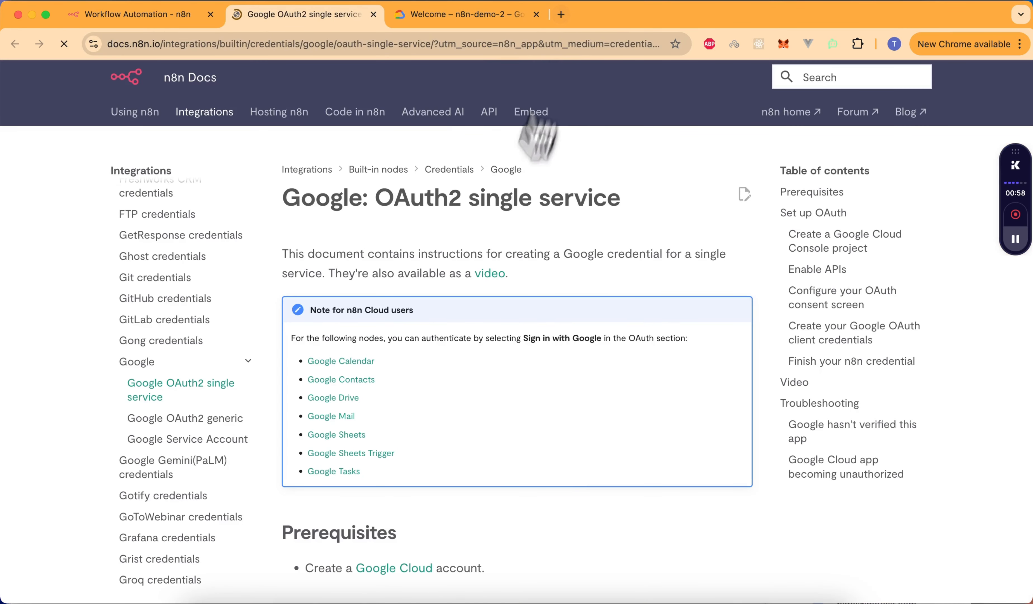
{"action": "scroll", "coordinate": [532, 276], "scroll_direction": "down", "scroll_amount": 10}
{"action": "scroll", "coordinate": [509, 272], "scroll_direction": "up", "scroll_amount": 4}
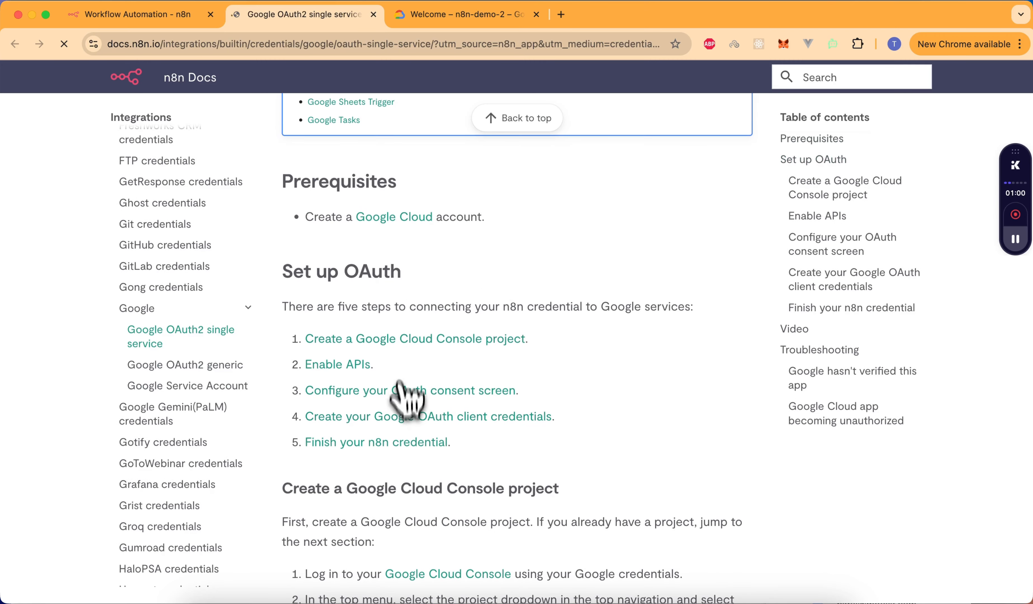
{"action": "scroll", "coordinate": [584, 422], "scroll_direction": "down", "scroll_amount": 3}
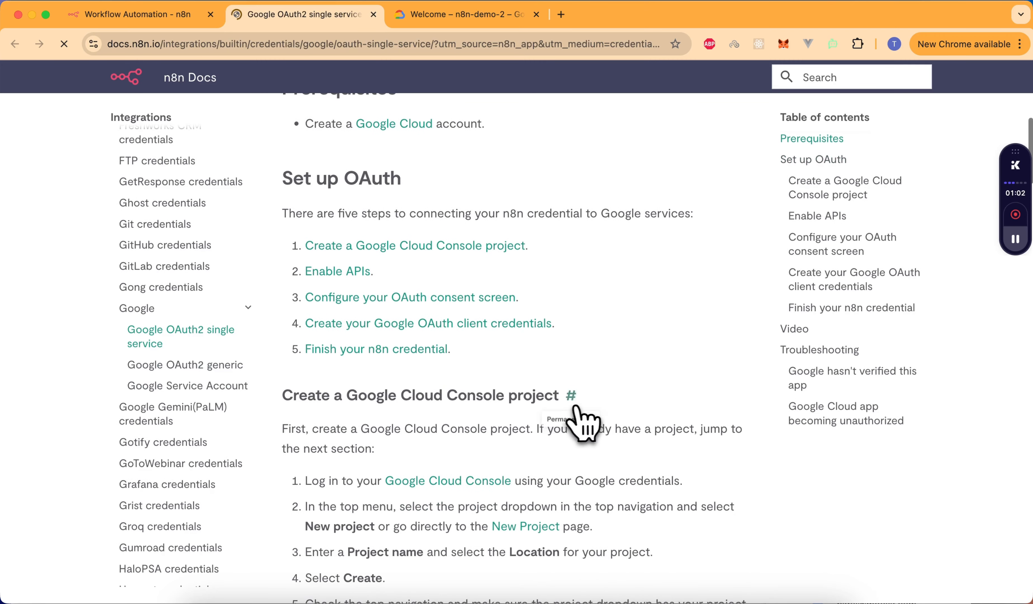
{"action": "scroll", "coordinate": [630, 253], "scroll_direction": "up", "scroll_amount": 3}
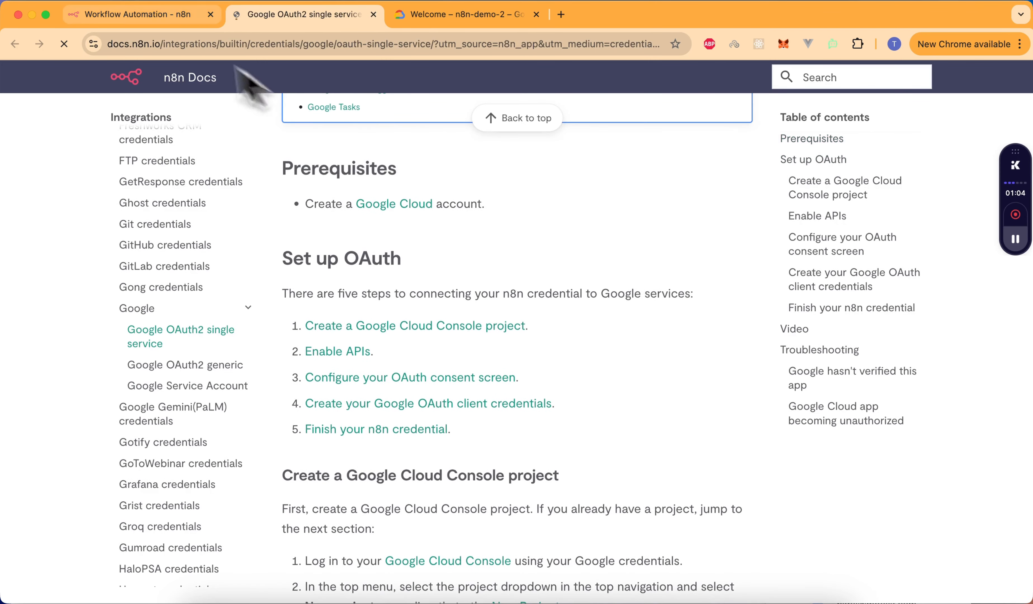
{"action": "left_click", "coordinate": [158, 21]}
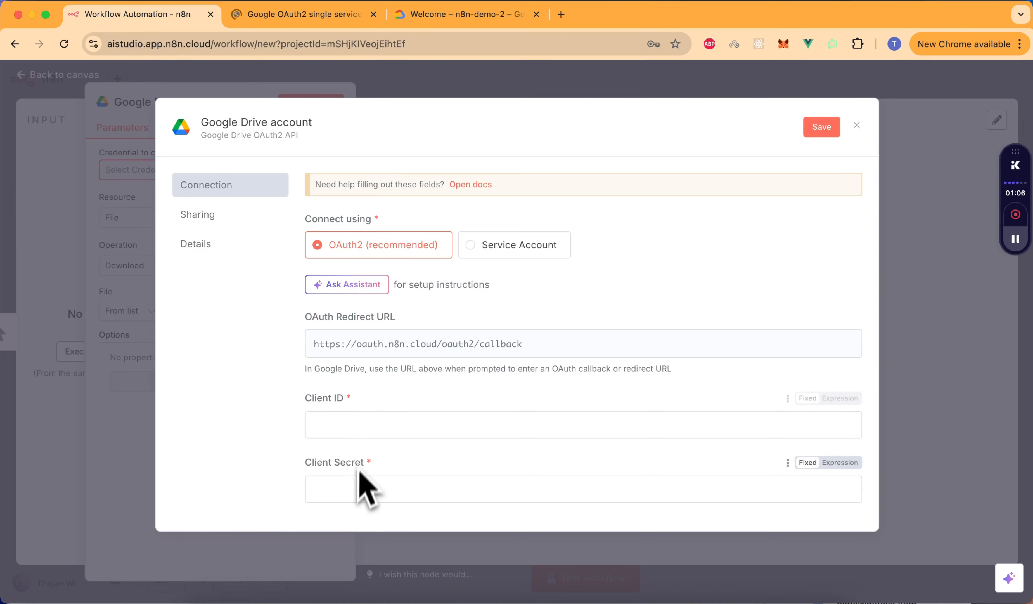
- Go to console.cloud.google.com on the n8n-demo-2 Welcome page and list the existing projects
{"action": "left_click", "coordinate": [567, 23]}
{"action": "type", "text": "cons"}
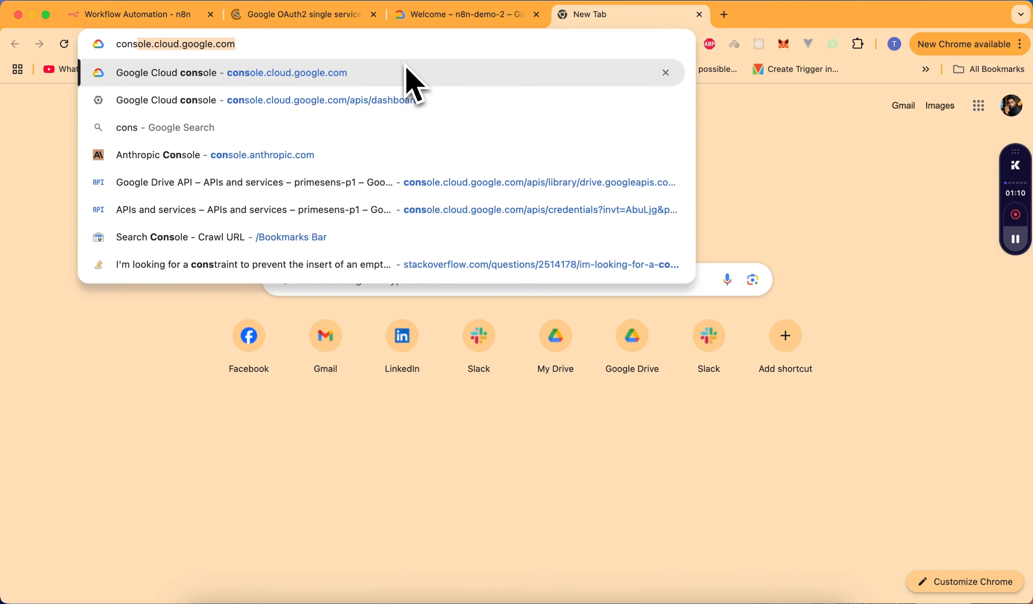
{"action": "type", "text": "ole.cloud.google.com"}
{"action": "key", "text": "Right"}
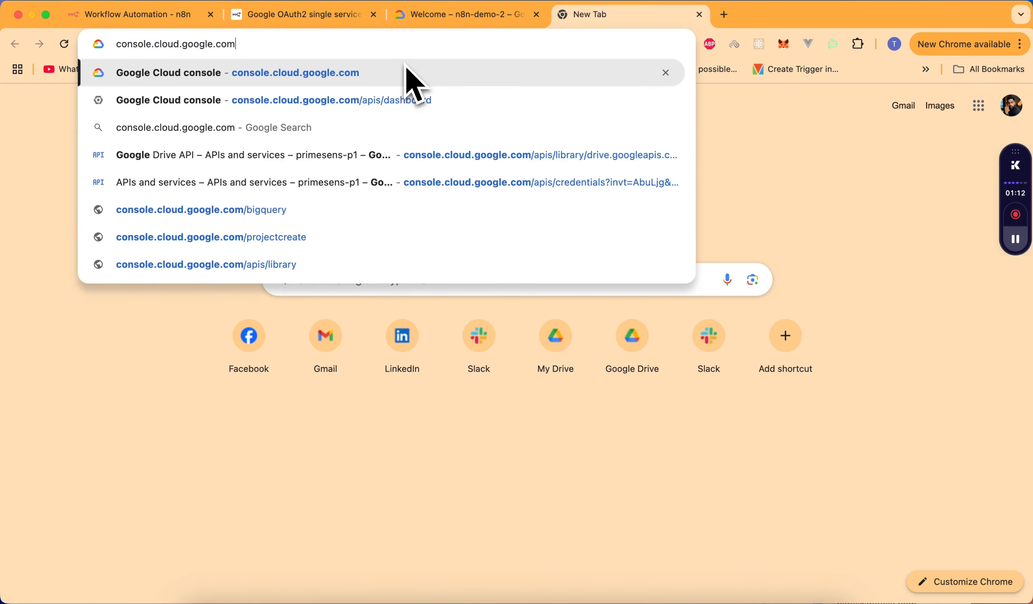
{"action": "left_click", "coordinate": [463, 20]}
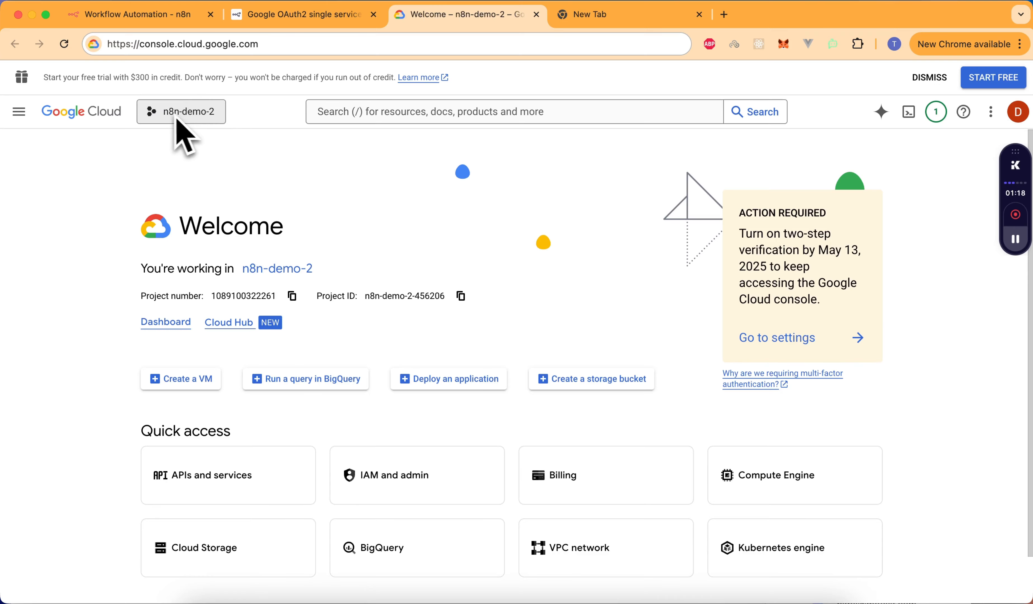
{"action": "left_click", "coordinate": [183, 118]}
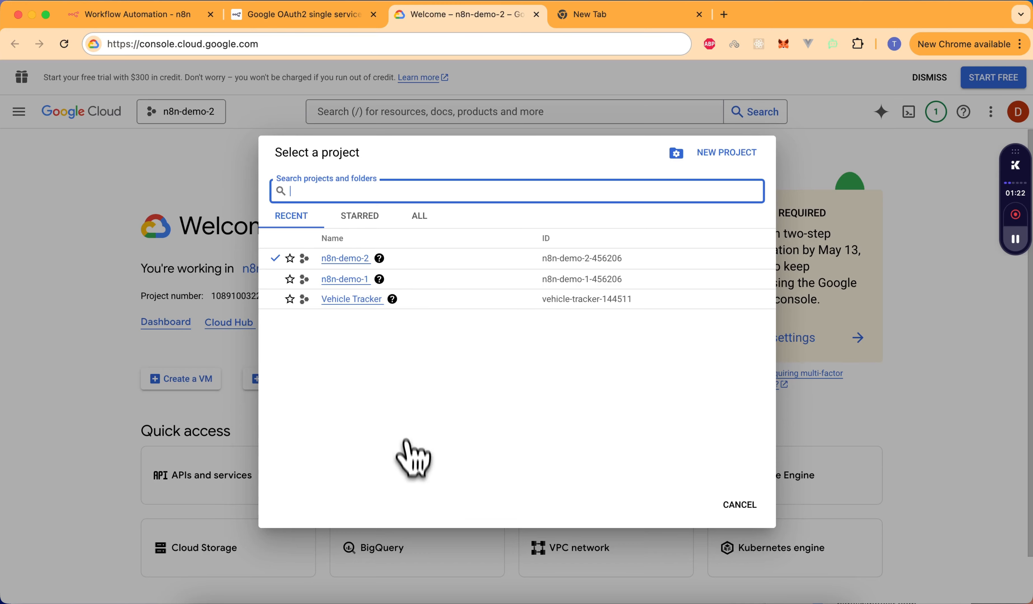
- Create a new project named n8n-demo-3 and make it the active project
{"action": "left_click", "coordinate": [728, 162]}
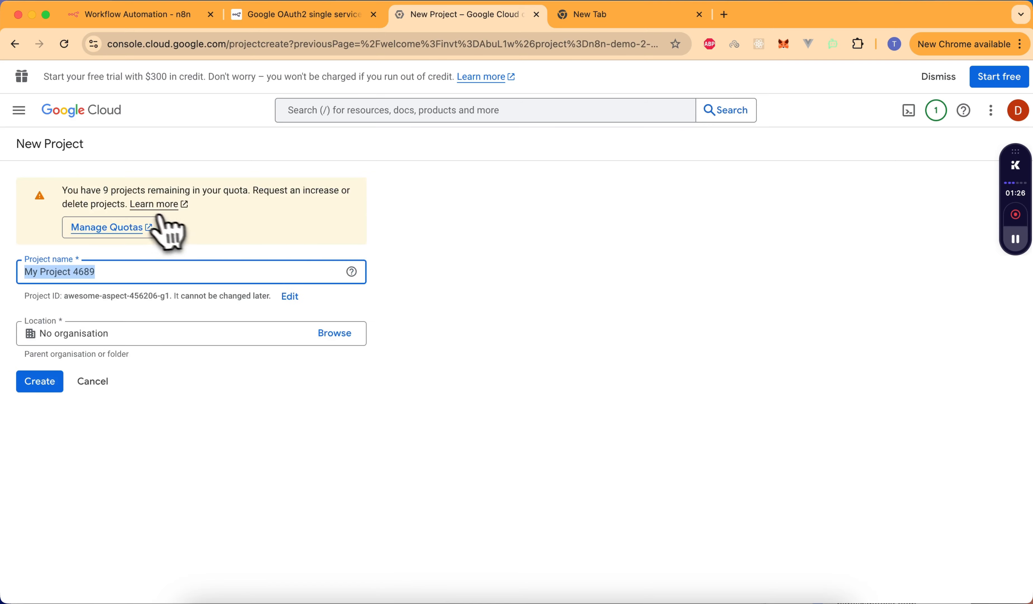
{"action": "triple_click", "coordinate": [127, 274]}
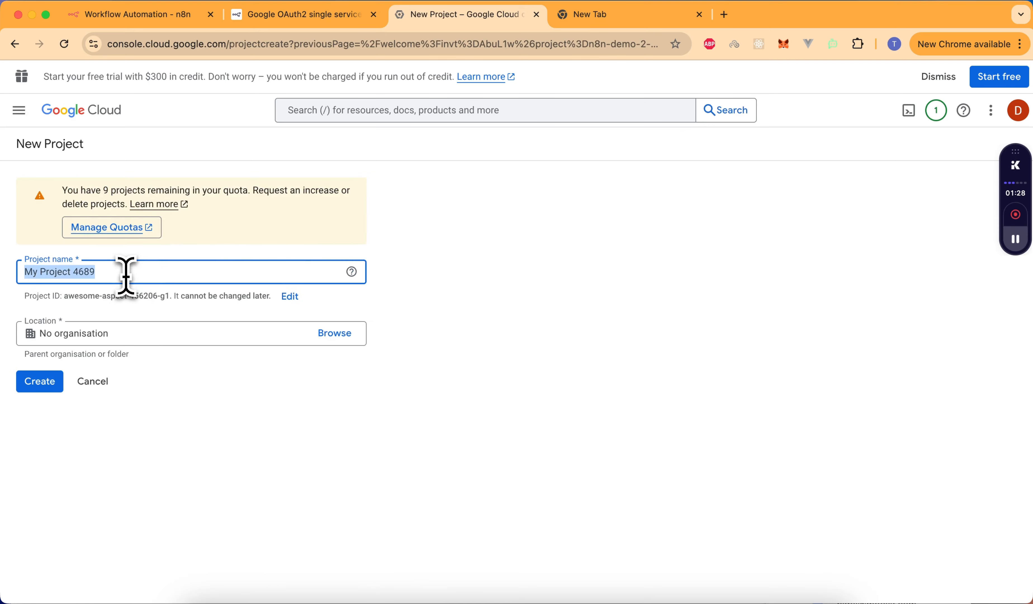
{"action": "type", "text": "n8n-demo-3"}
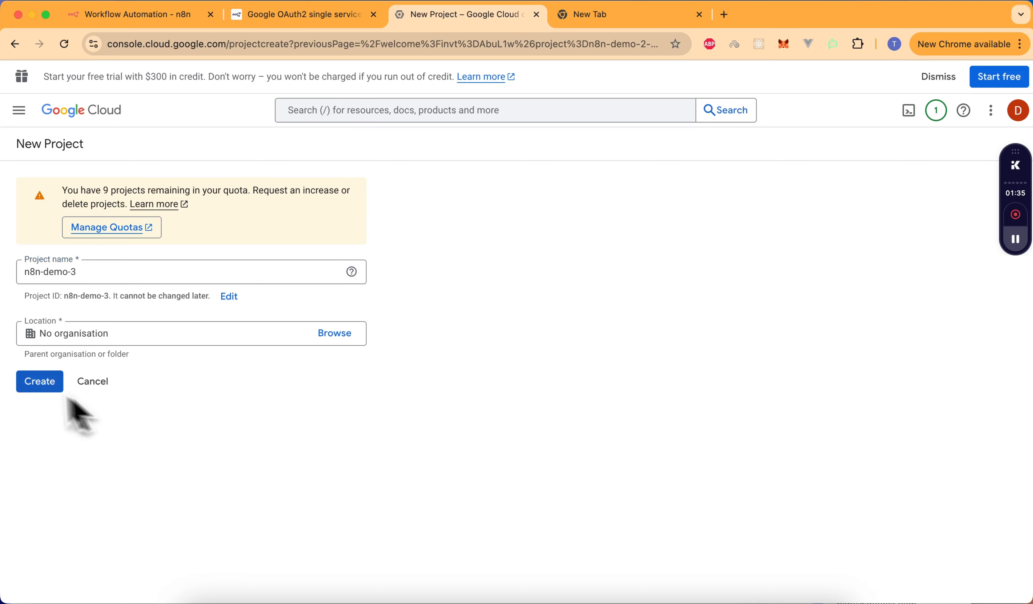
{"action": "left_click", "coordinate": [39, 381]}
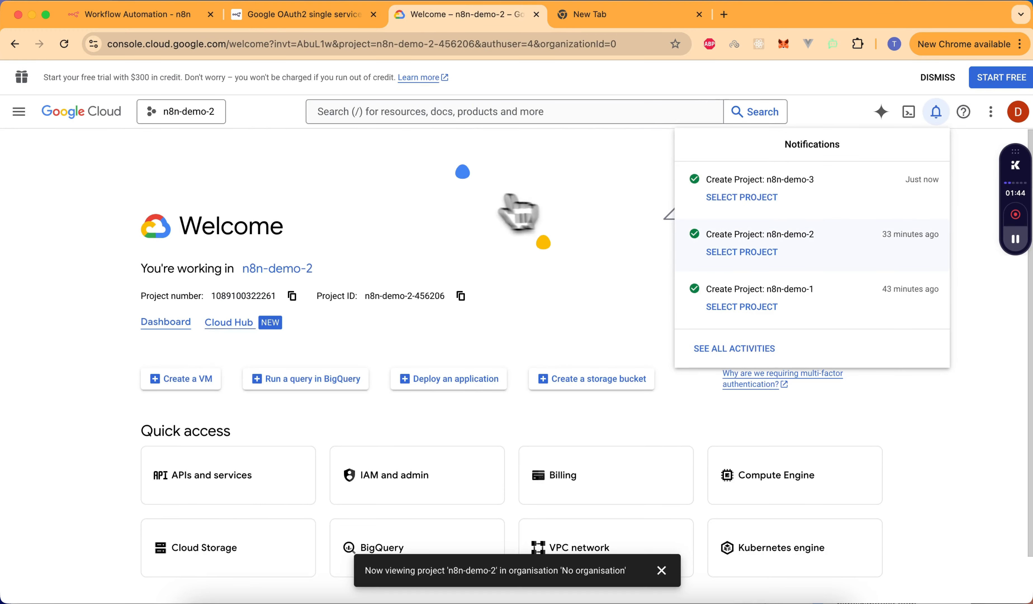
{"action": "left_click", "coordinate": [743, 197]}
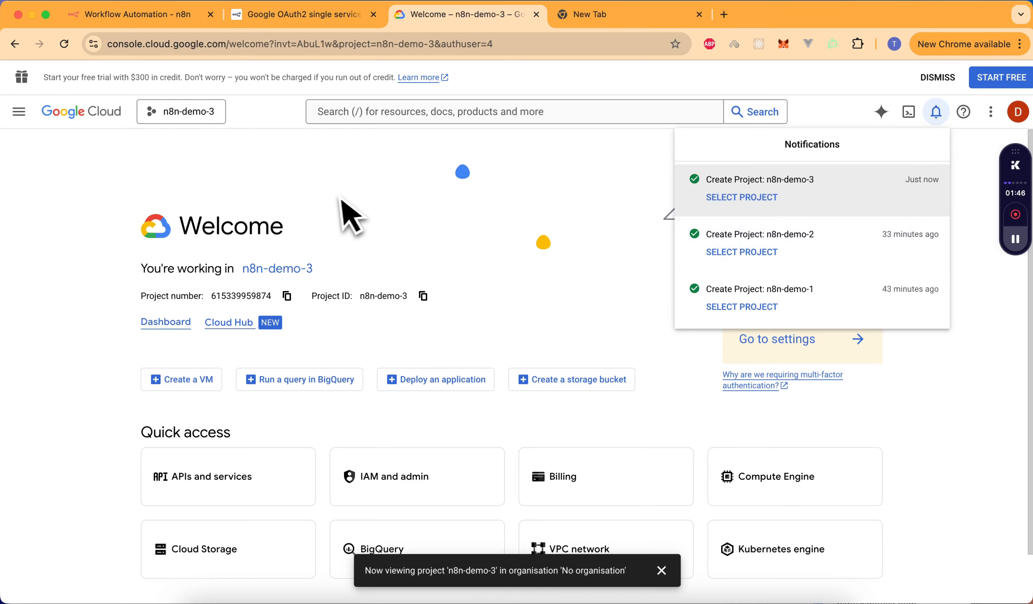
- Open the console's main navigation menu toward APIs and services
{"action": "left_click", "coordinate": [19, 112]}
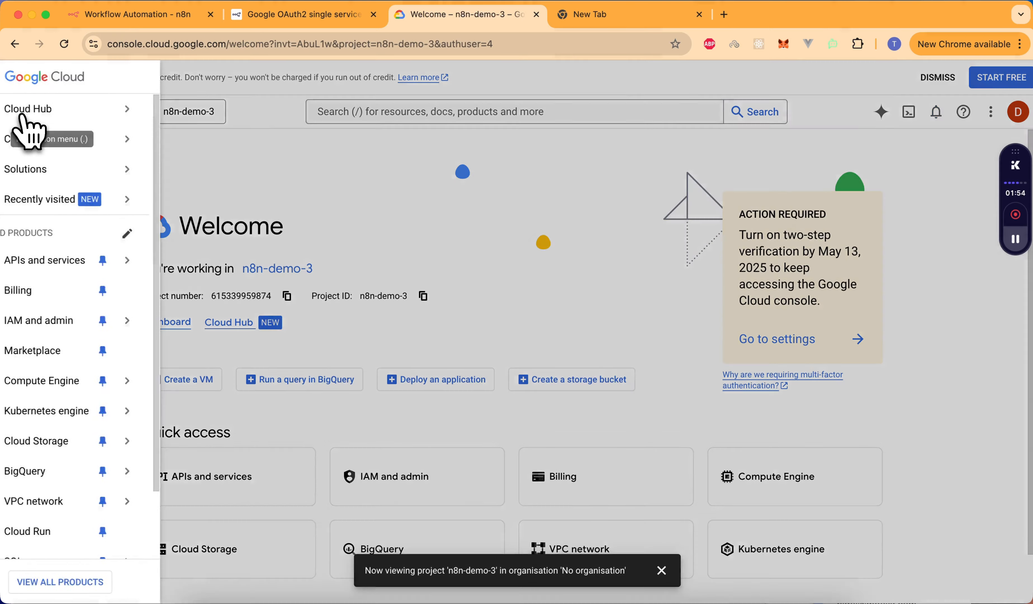
{"action": "mouse_move", "coordinate": [26, 121]}
{"action": "mouse_move", "coordinate": [66, 261]}
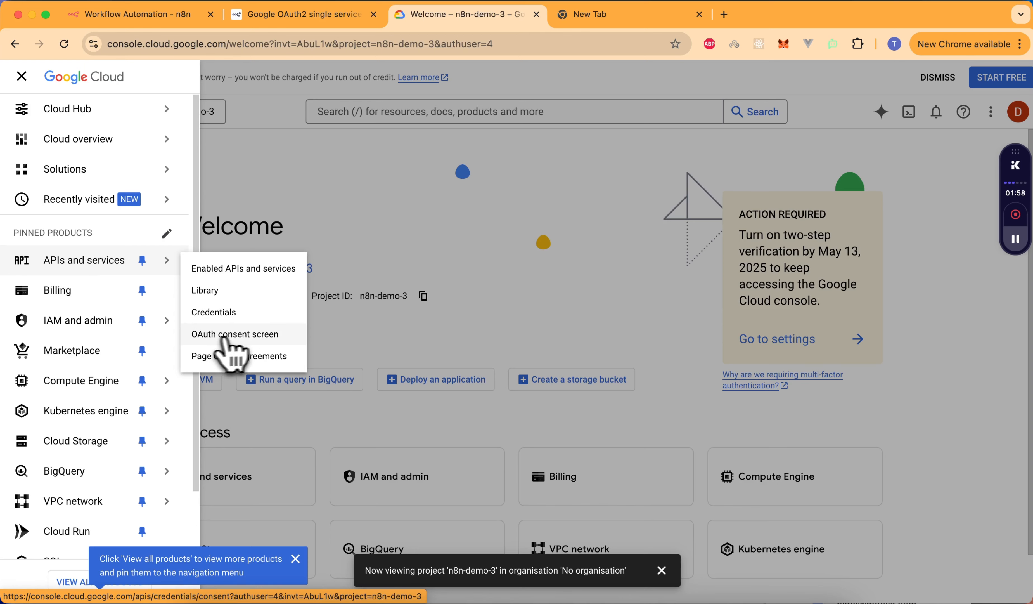
- On the OAuth consent screen, enter app name n8n-demo-3-app and pick the account's email for support
{"action": "left_click", "coordinate": [254, 335]}
{"action": "left_click", "coordinate": [289, 253]}
{"action": "type", "text": "n8n-demo-3-app"}
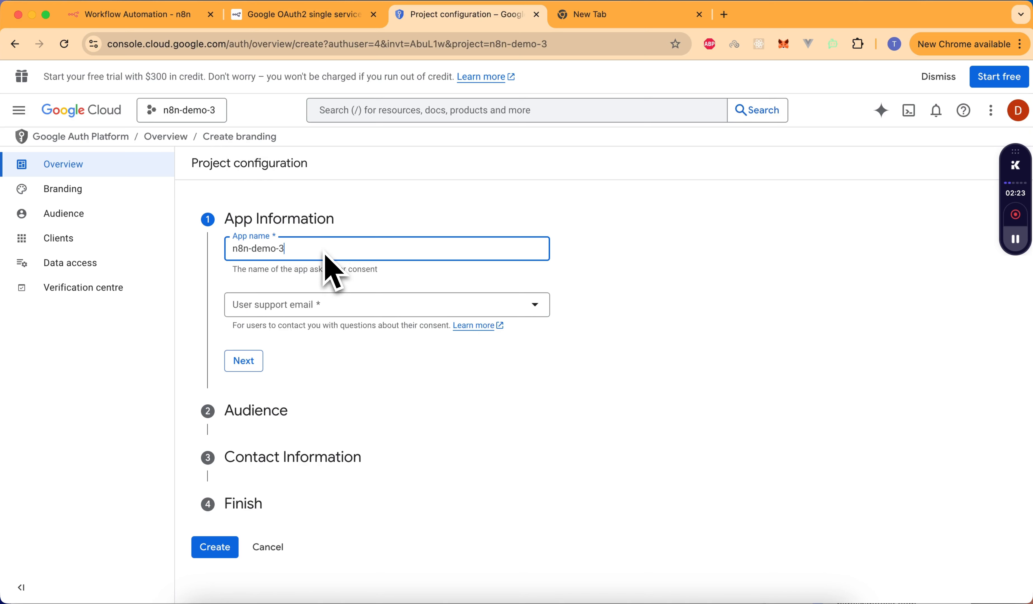
{"action": "left_click", "coordinate": [297, 307]}
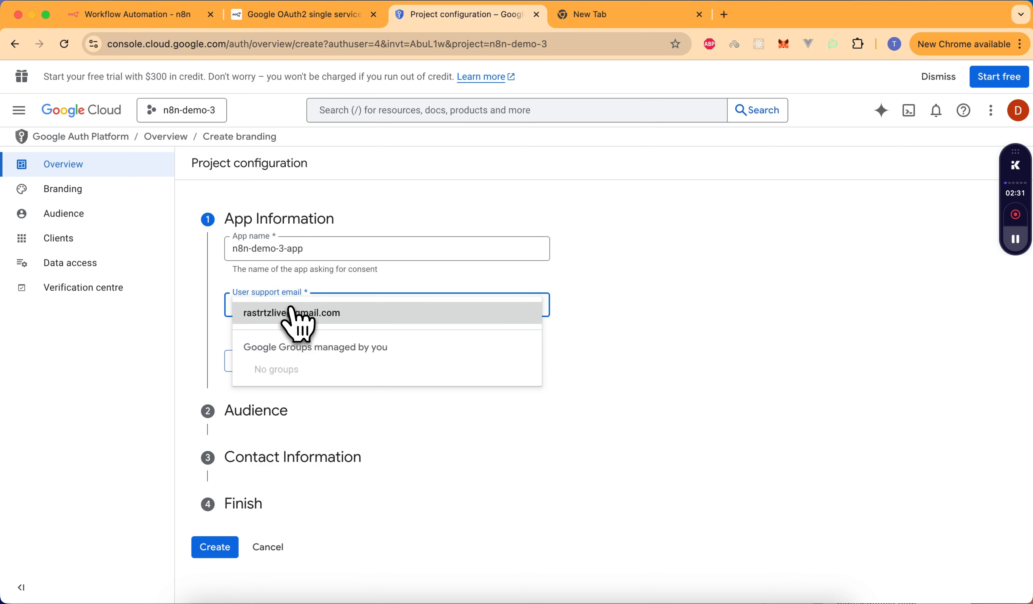
{"action": "left_click", "coordinate": [279, 315]}
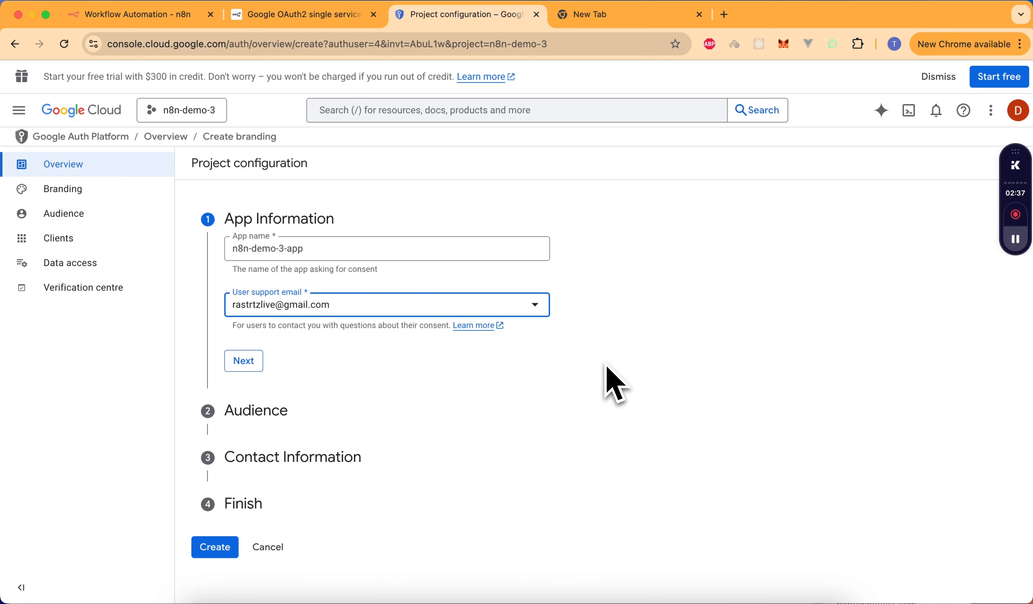
- Set the OAuth app's audience to External users
{"action": "left_click", "coordinate": [245, 362]}
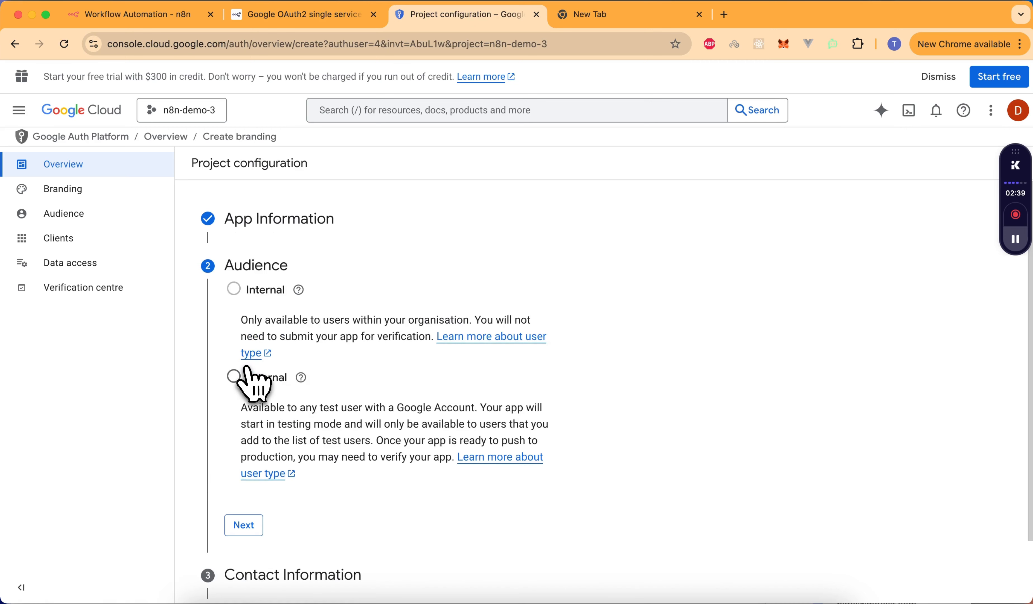
{"action": "mouse_move", "coordinate": [242, 307]}
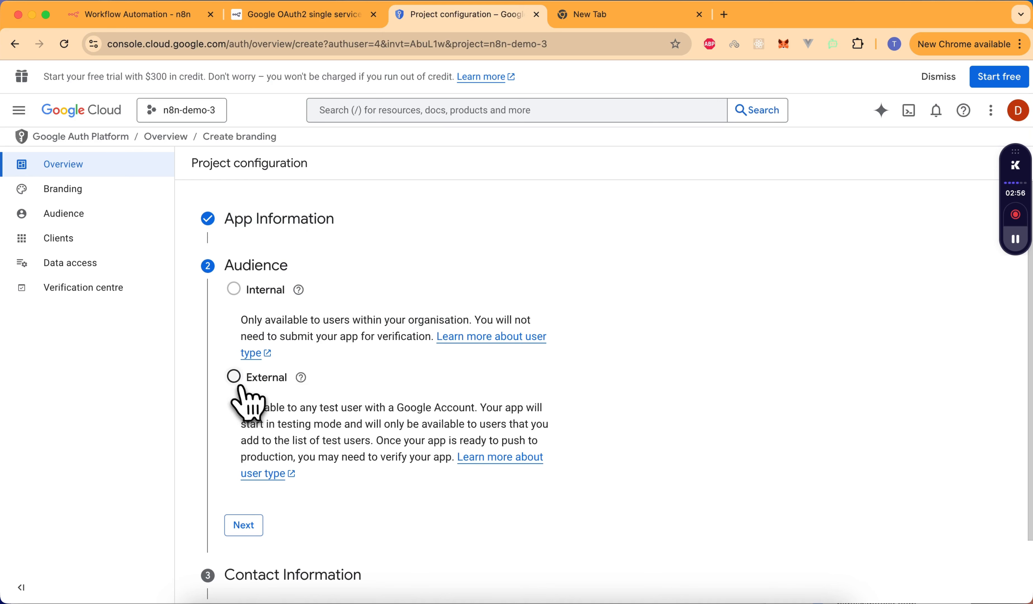
{"action": "left_click", "coordinate": [234, 378]}
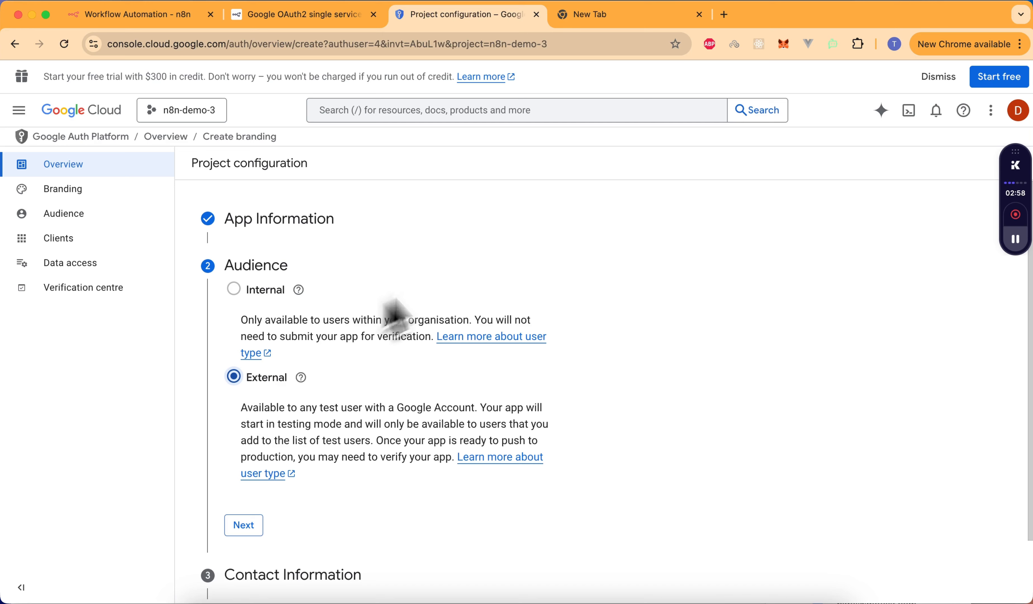
{"action": "scroll", "coordinate": [473, 336], "scroll_direction": "down", "scroll_amount": 3}
{"action": "left_click", "coordinate": [251, 453]}
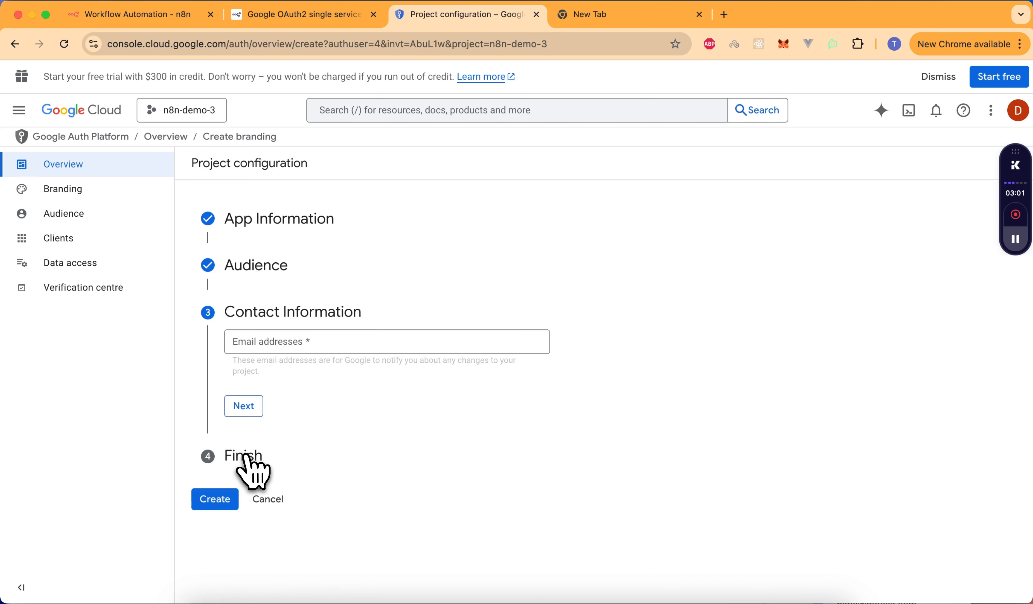
- Enter the contact email, accept the Google API user data policy, and create the configuration
{"action": "left_click", "coordinate": [276, 343]}
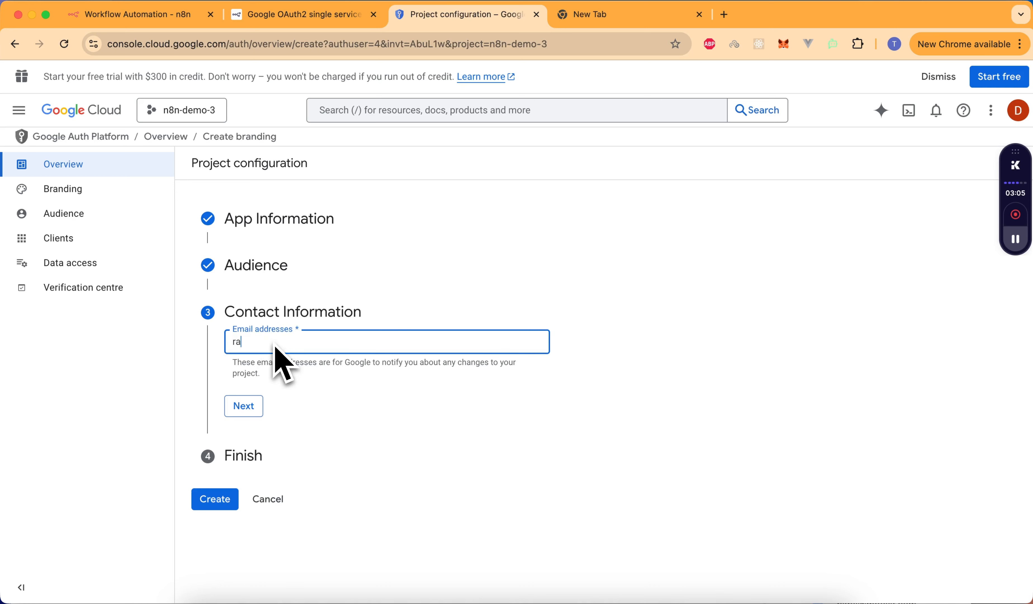
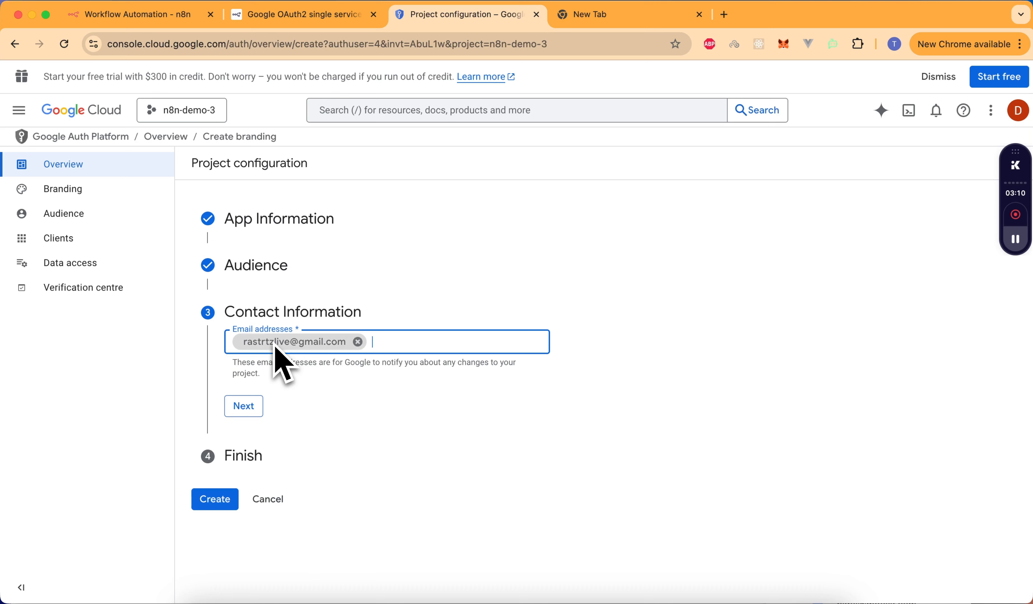
{"action": "left_click", "coordinate": [244, 406]}
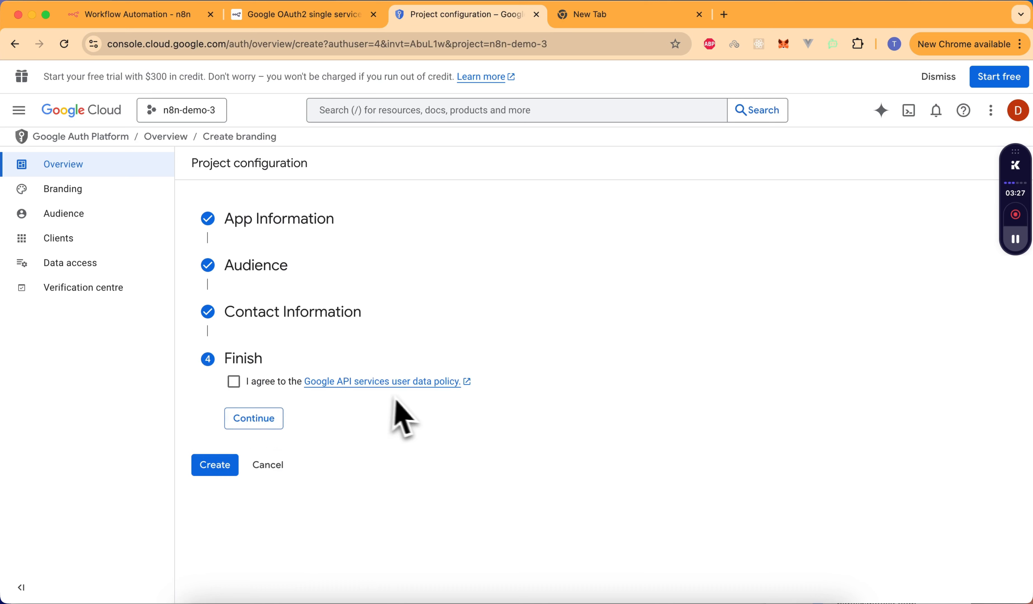
{"action": "left_click", "coordinate": [233, 382]}
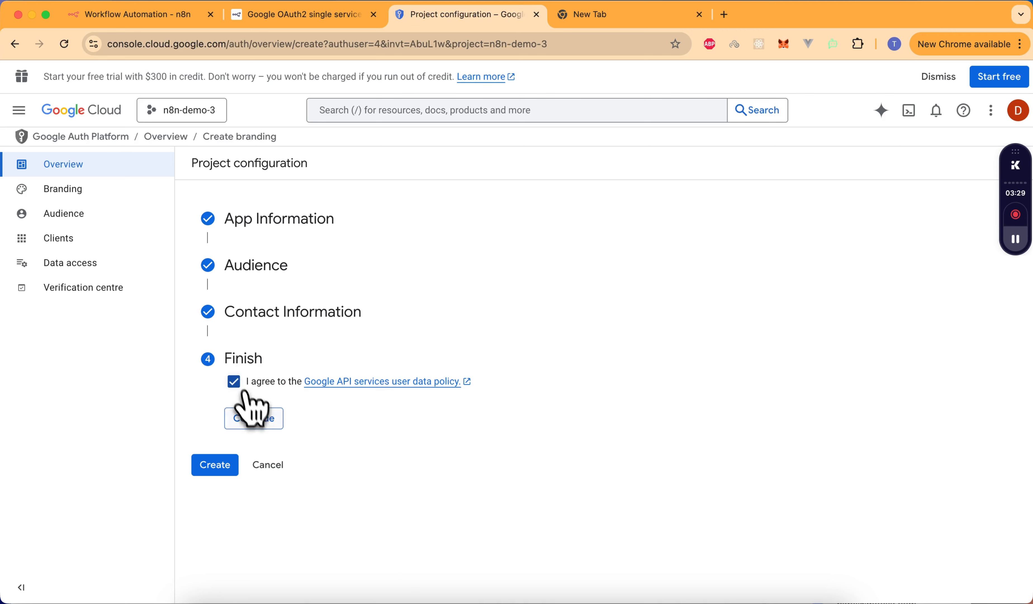
{"action": "left_click", "coordinate": [261, 419]}
{"action": "left_click", "coordinate": [213, 402]}
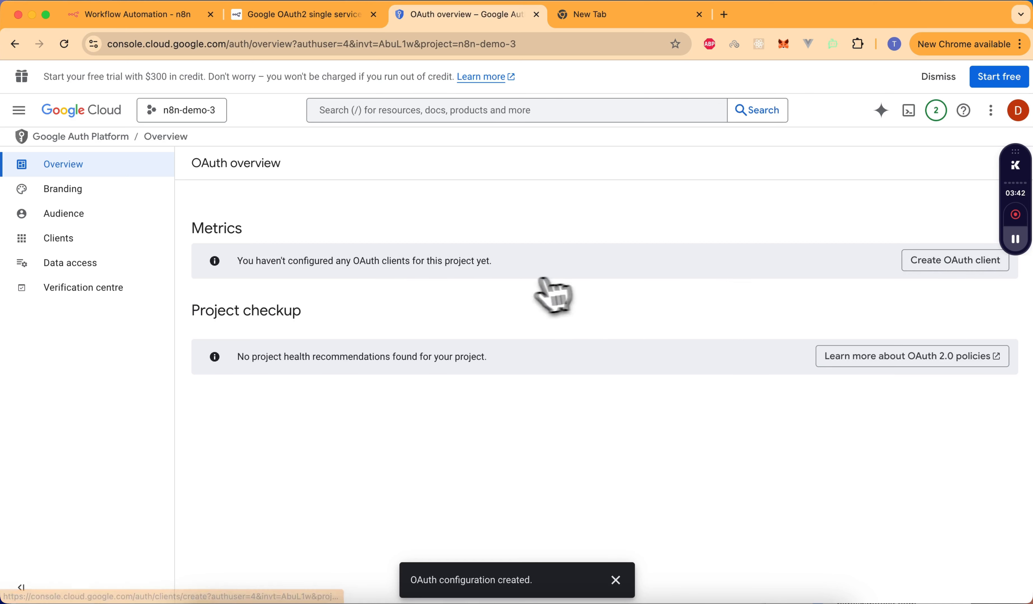
- Start a Web application OAuth client and name it n8n-demo-3-oauth
{"action": "left_click", "coordinate": [949, 265]}
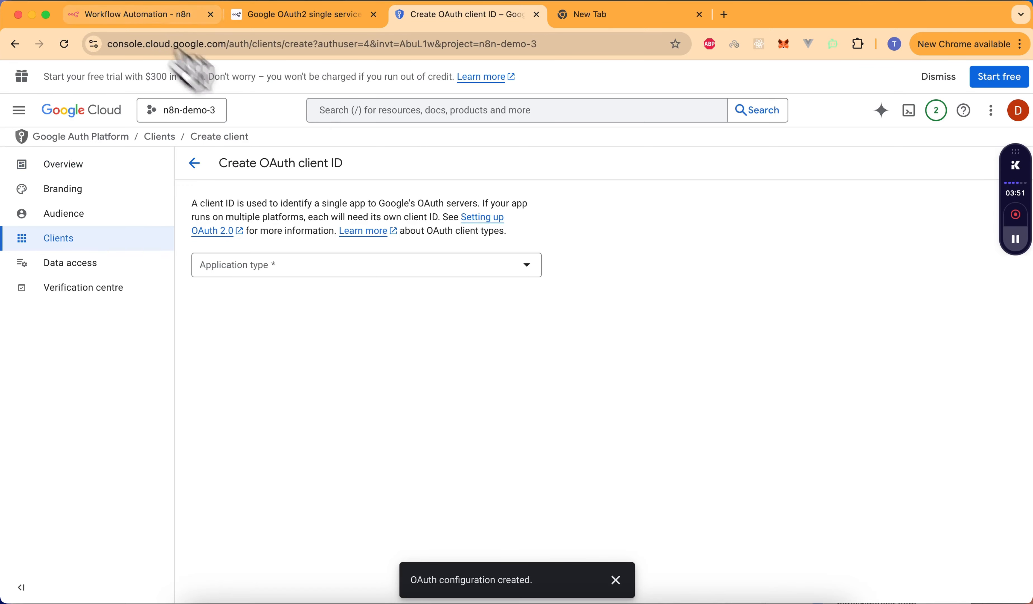
{"action": "left_click", "coordinate": [126, 24]}
{"action": "scroll", "coordinate": [427, 410], "scroll_direction": "down", "scroll_amount": 1}
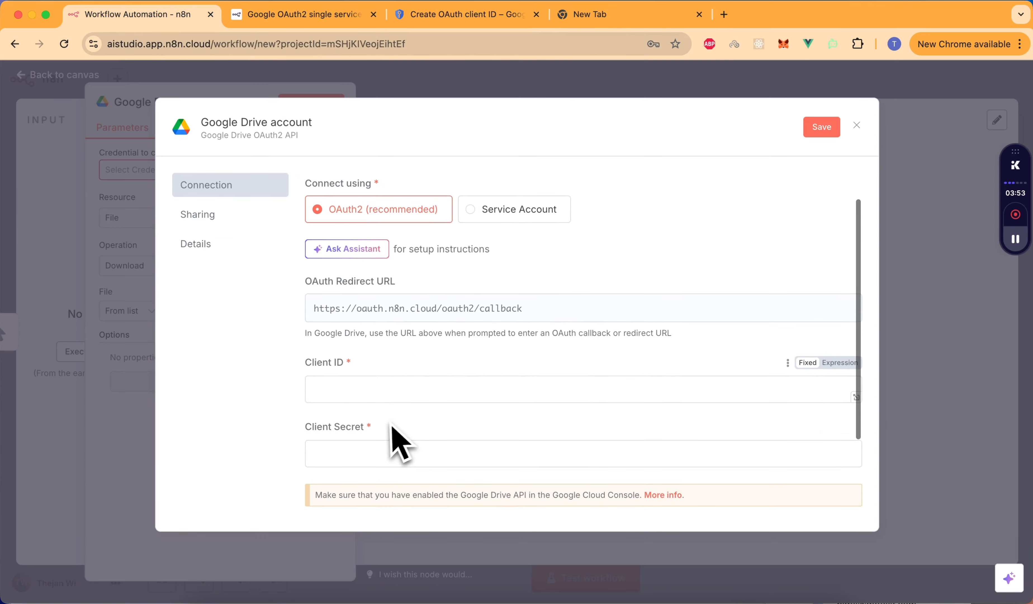
{"action": "left_click", "coordinate": [285, 16]}
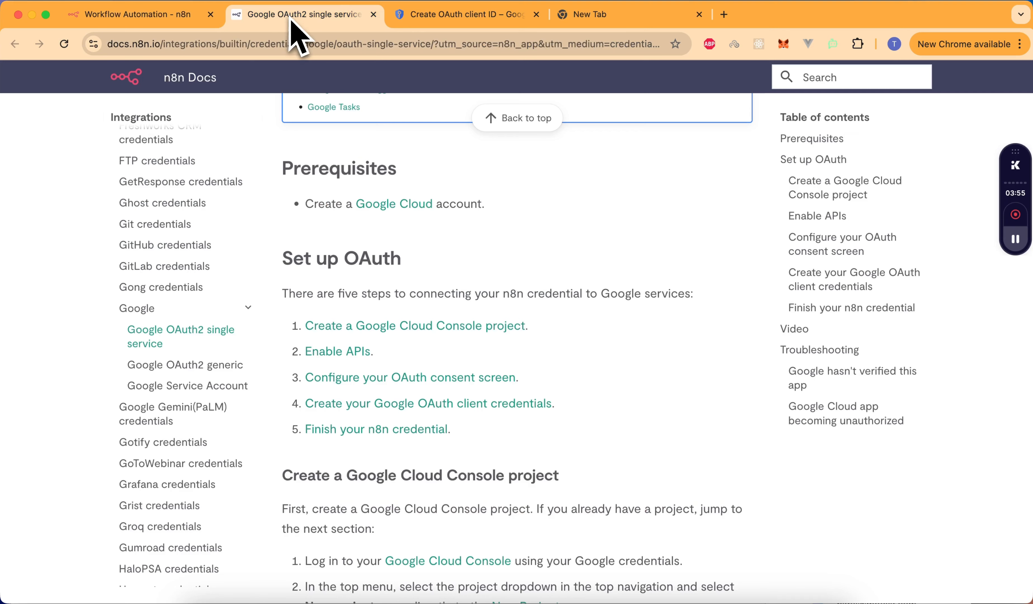
{"action": "left_click", "coordinate": [467, 19]}
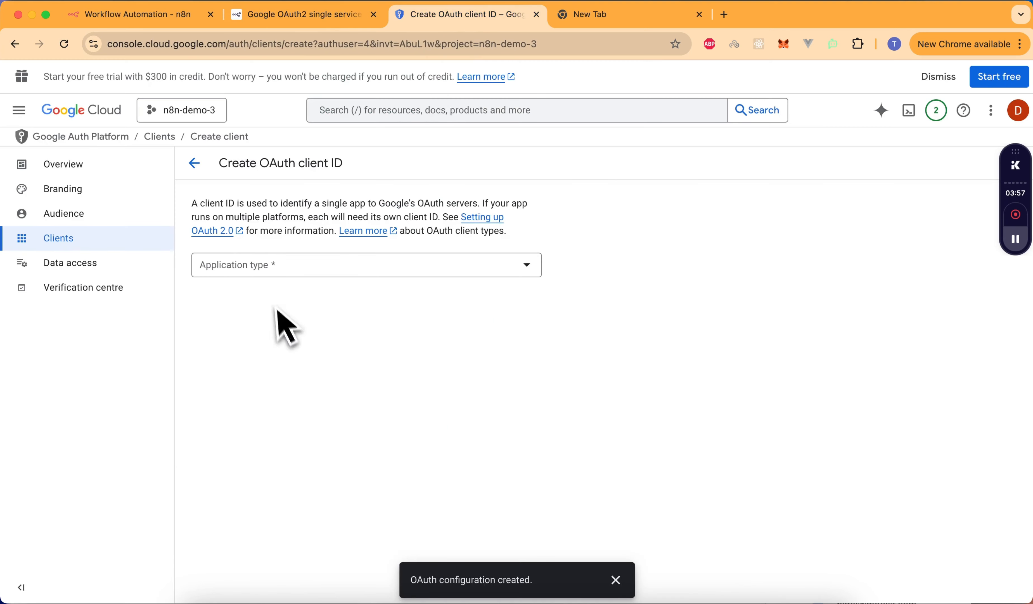
{"action": "left_click", "coordinate": [349, 271]}
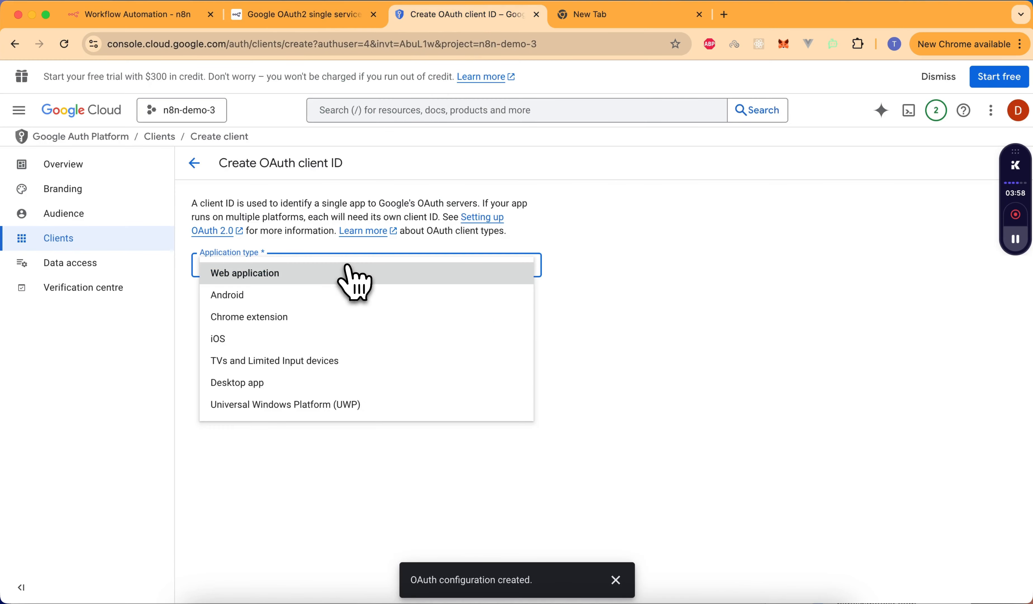
{"action": "left_click", "coordinate": [269, 273]}
{"action": "triple_click", "coordinate": [245, 303]}
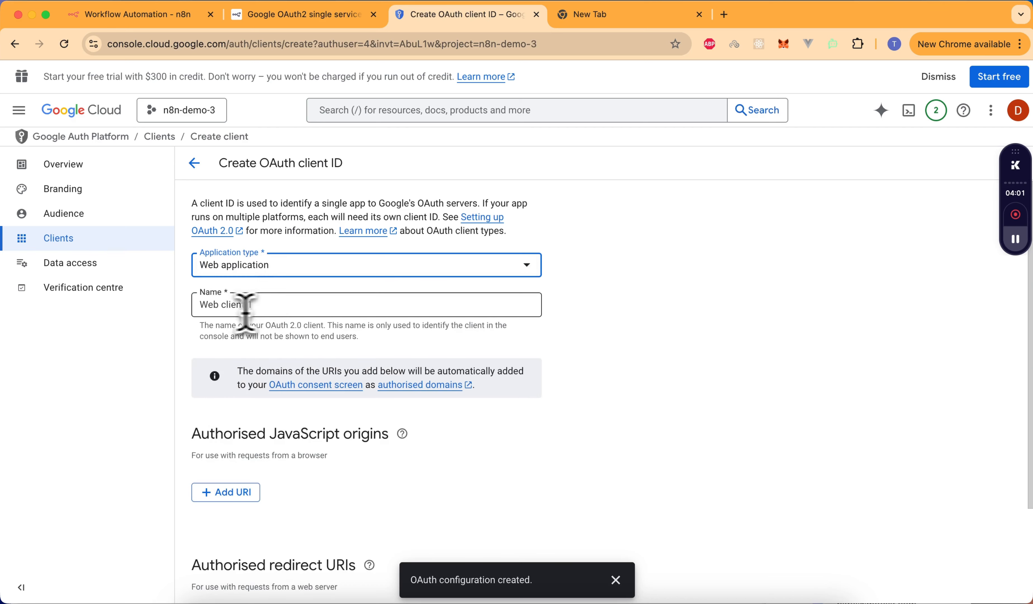
{"action": "type", "text": "n8n-demo-3-oauth"}
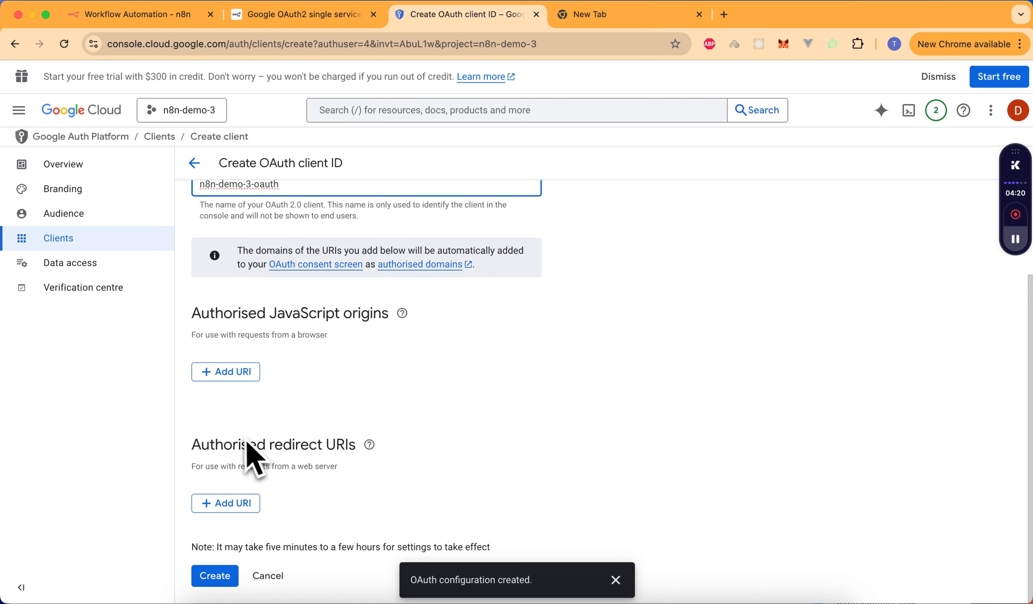
{"action": "left_click", "coordinate": [139, 16]}
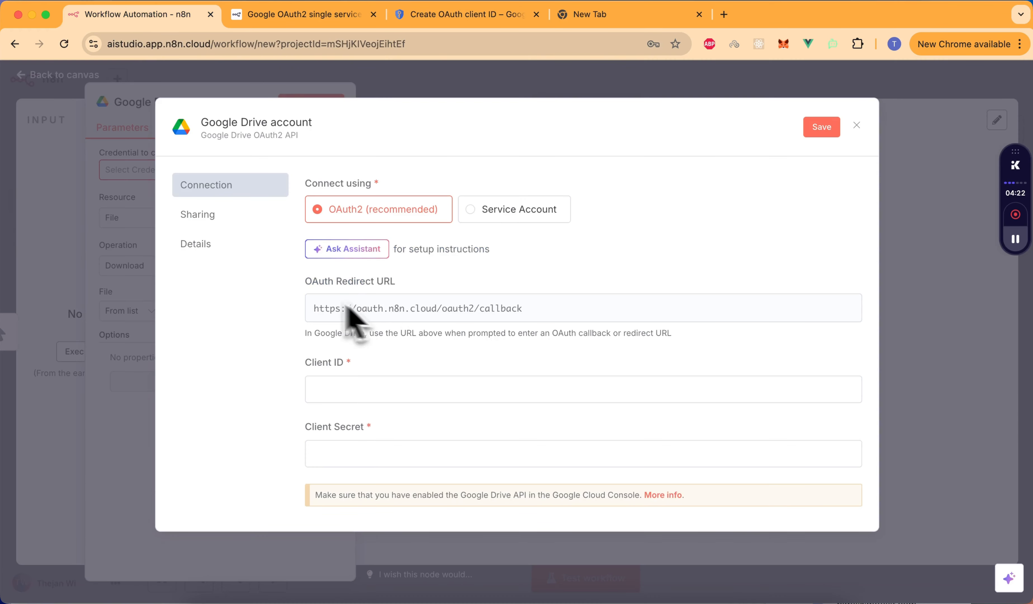
{"action": "left_click", "coordinate": [447, 310]}
{"action": "left_click", "coordinate": [460, 14]}
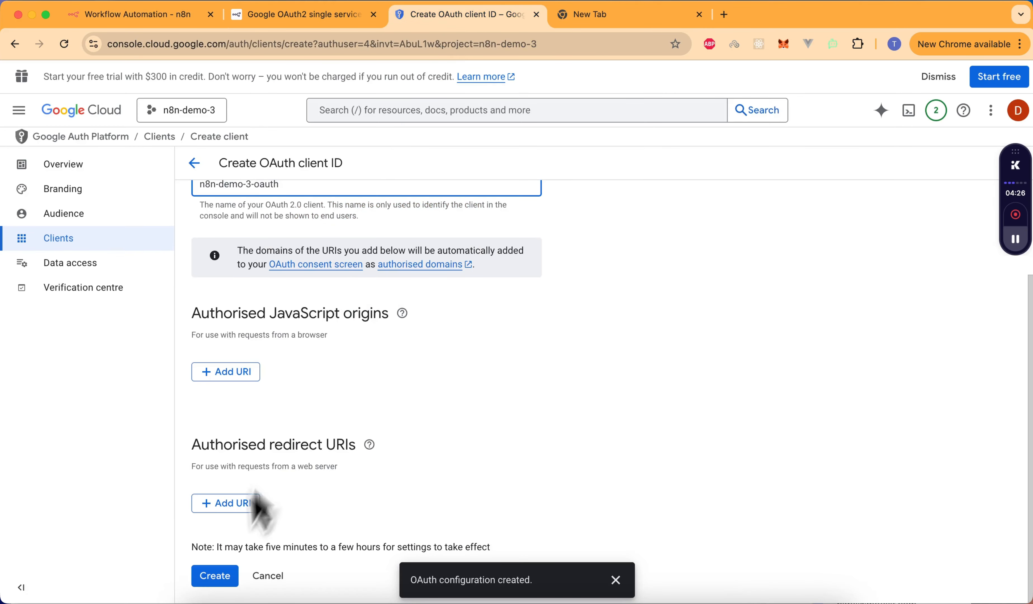
{"action": "left_click", "coordinate": [245, 504]}
{"action": "key", "text": "super+v"}
{"action": "left_click", "coordinate": [568, 388]}
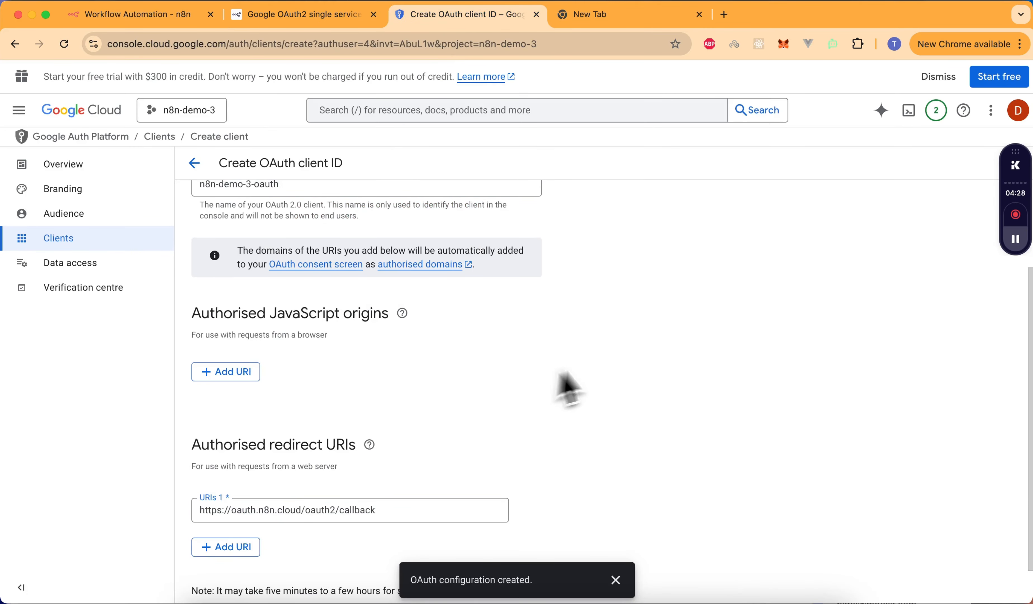
{"action": "scroll", "coordinate": [568, 388], "scroll_direction": "down", "scroll_amount": 1}
{"action": "left_click", "coordinate": [222, 579]}
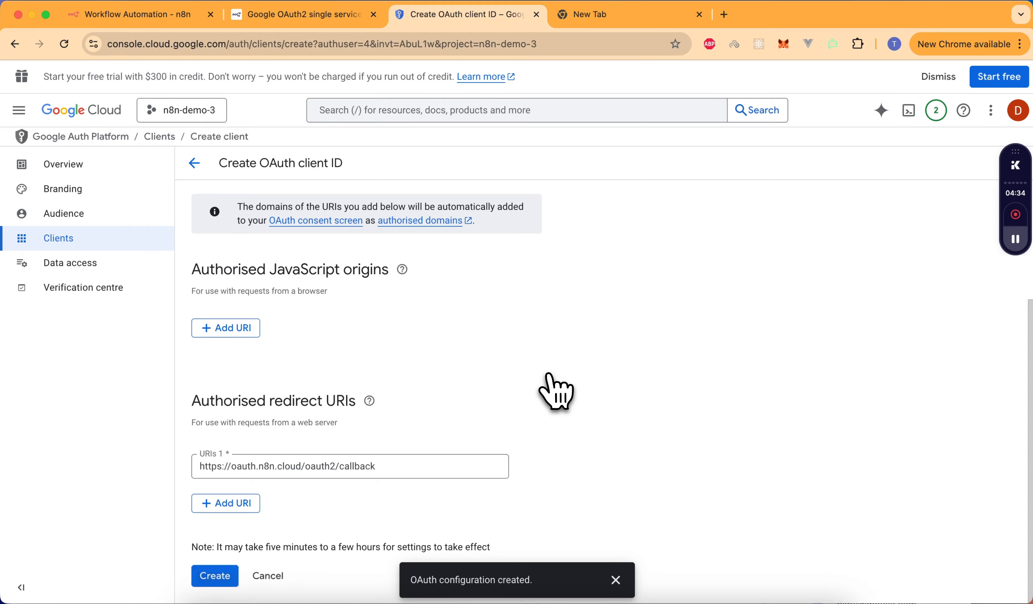
{"action": "left_click", "coordinate": [669, 452]}
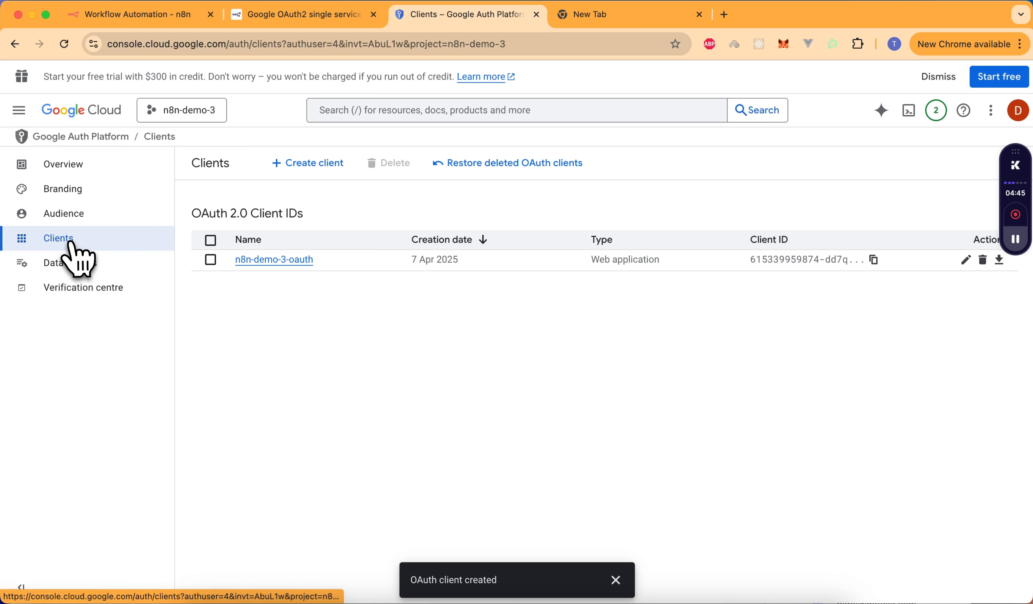
- Publish the OAuth app to production from its Audience settings
{"action": "left_click", "coordinate": [71, 214]}
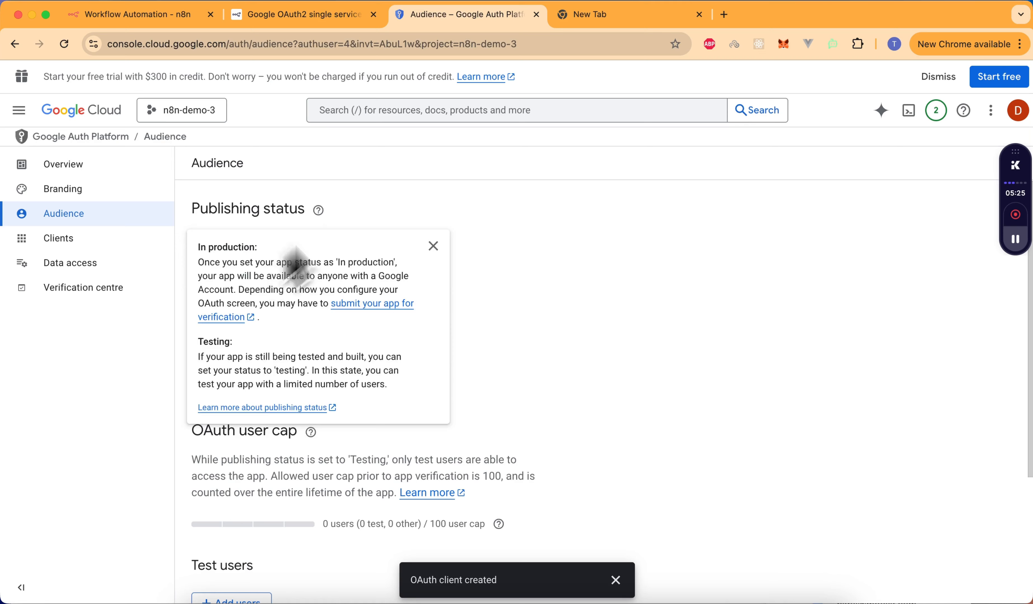
{"action": "left_click", "coordinate": [256, 268]}
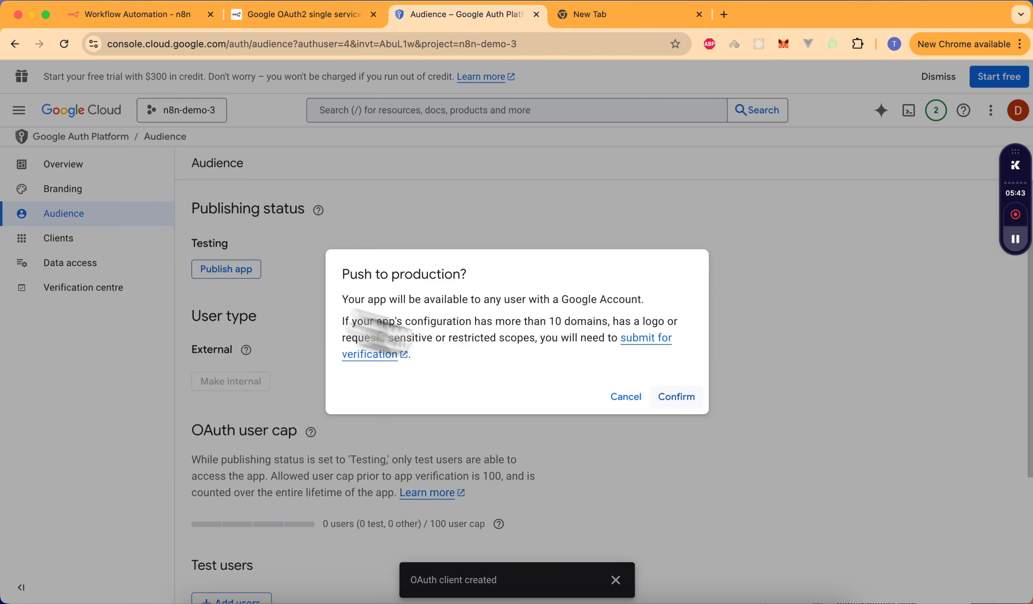
{"action": "left_click", "coordinate": [675, 395]}
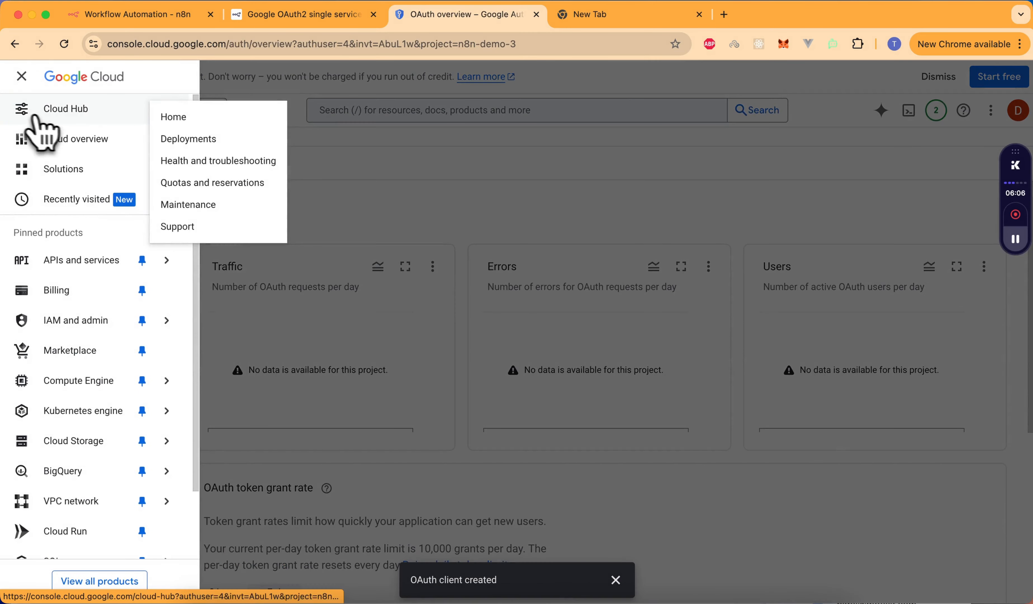
{"action": "mouse_move", "coordinate": [67, 266]}
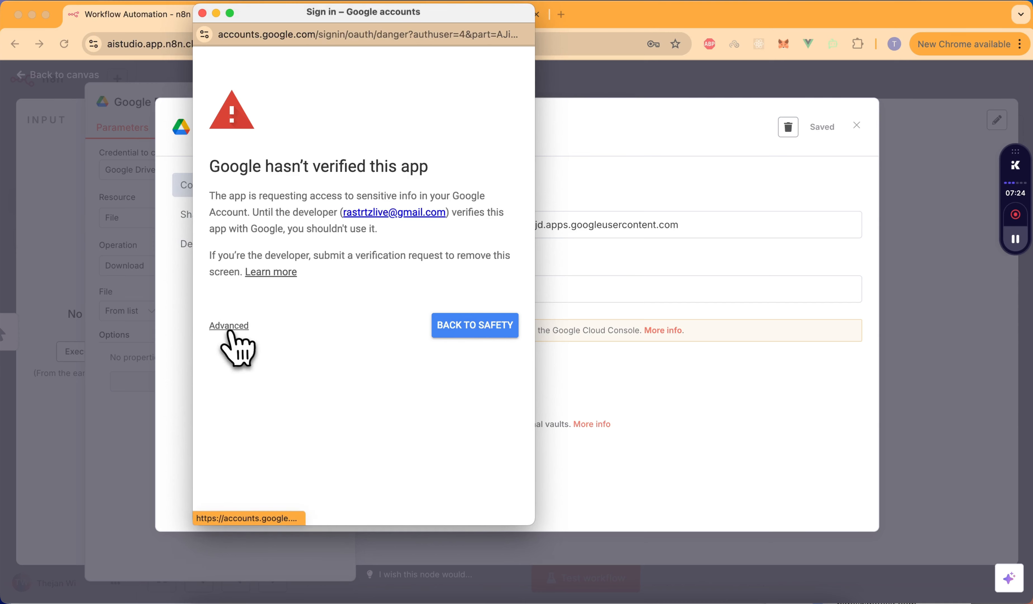
- Proceed past the unverified-app warning and grant n8n.cloud all requested Google Drive permissions
{"action": "left_click", "coordinate": [229, 326]}
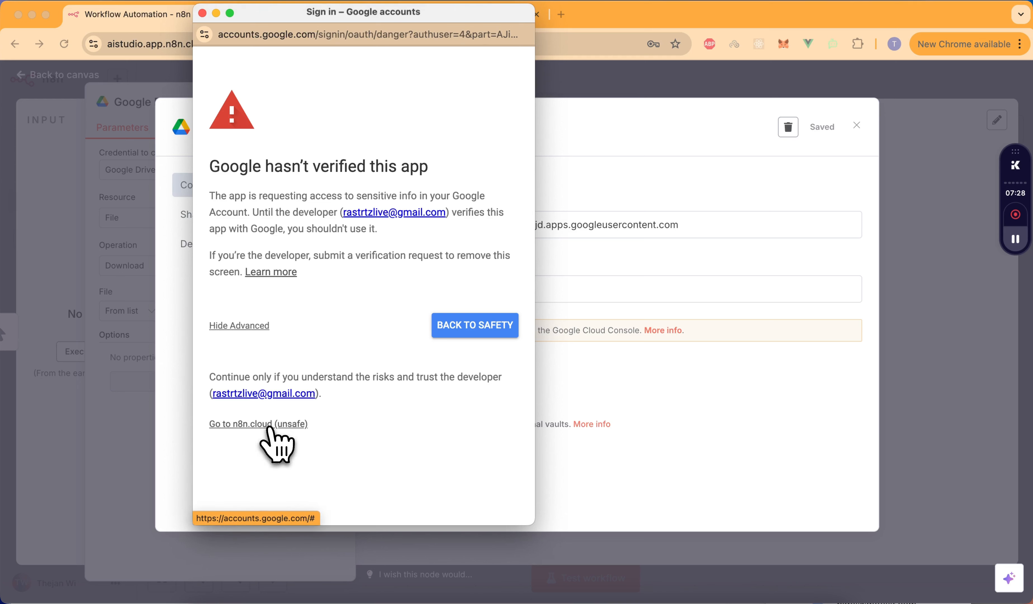
{"action": "left_click", "coordinate": [269, 428]}
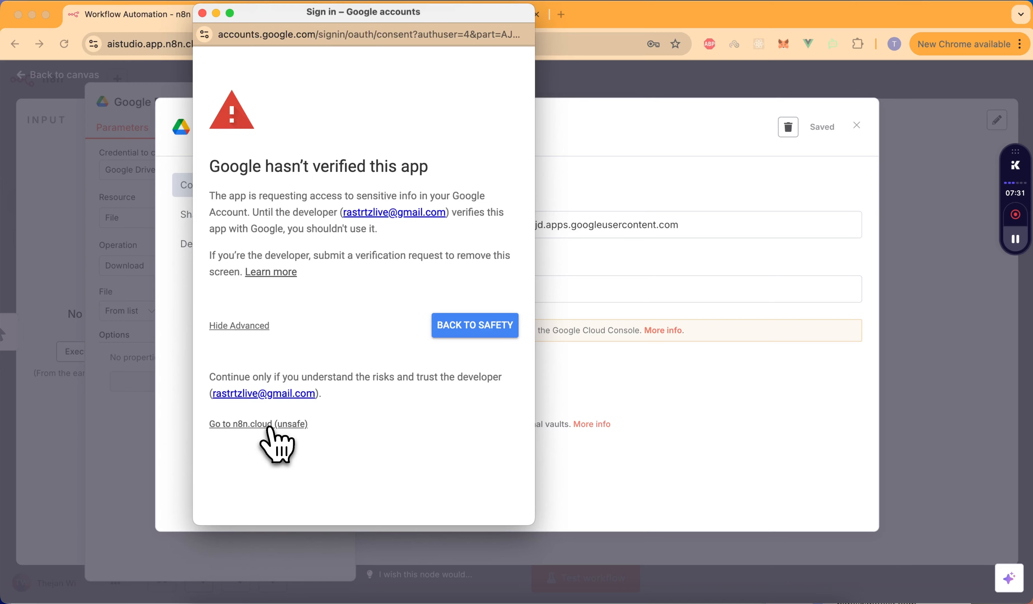
{"action": "left_click", "coordinate": [230, 266]}
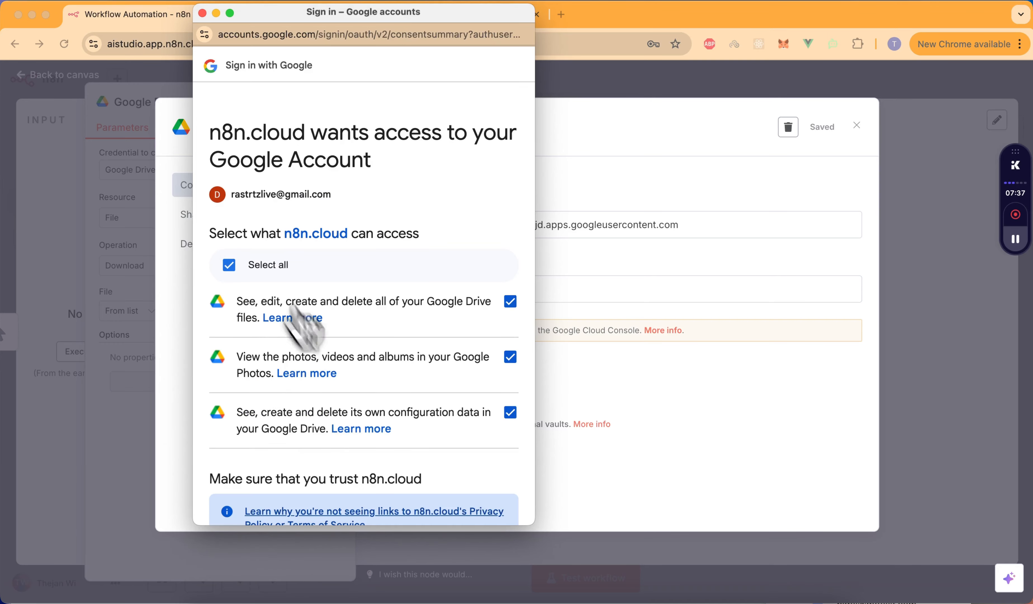
{"action": "scroll", "coordinate": [344, 415], "scroll_direction": "down", "scroll_amount": 5}
{"action": "left_click", "coordinate": [448, 463]}
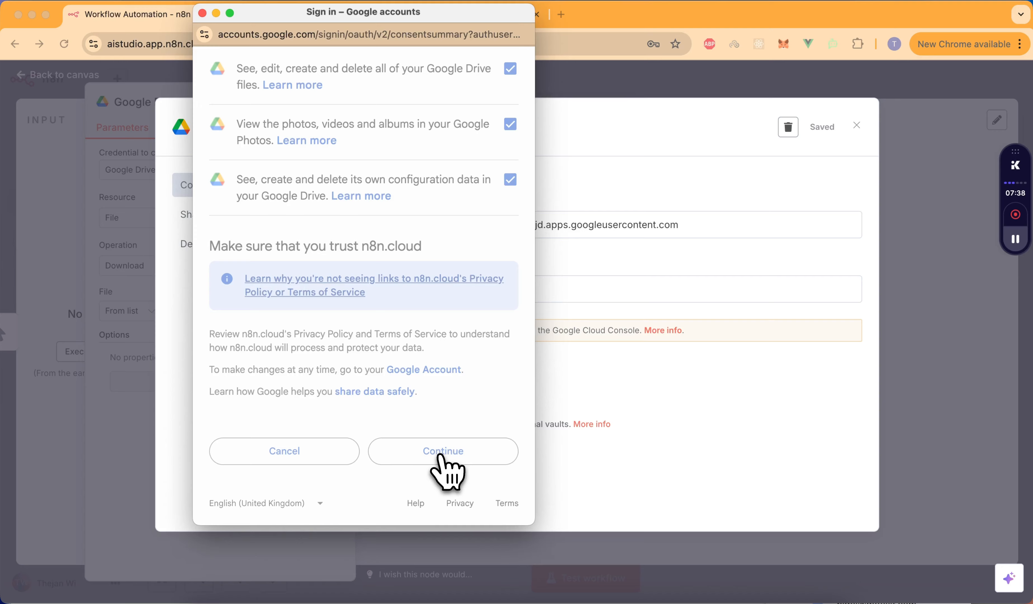
{"action": "left_click", "coordinate": [203, 13]}
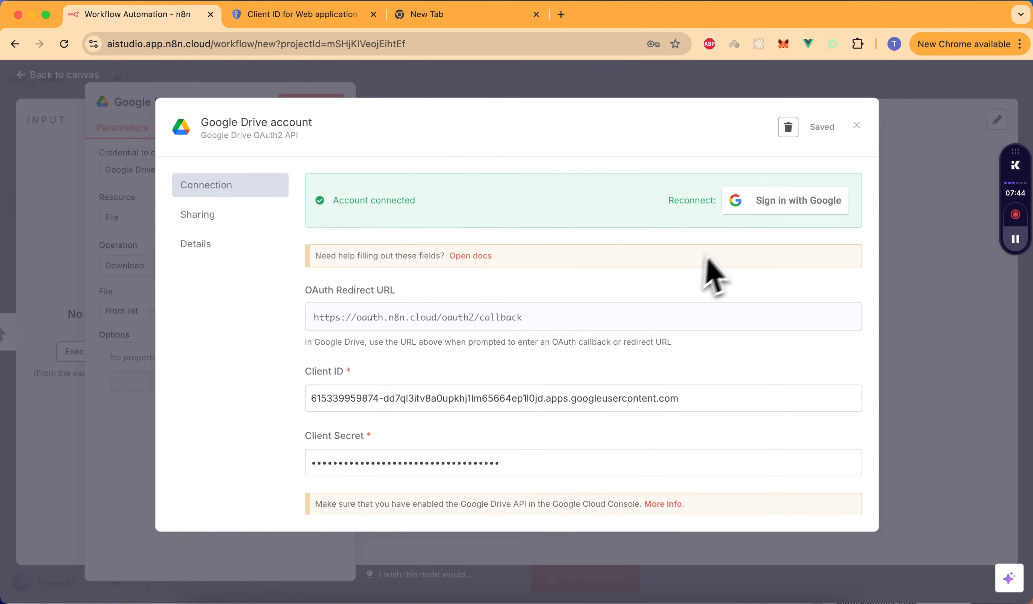
- Close the connected credential dialog and the node panel to return to the canvas
{"action": "scroll", "coordinate": [498, 411], "scroll_direction": "down", "scroll_amount": 2}
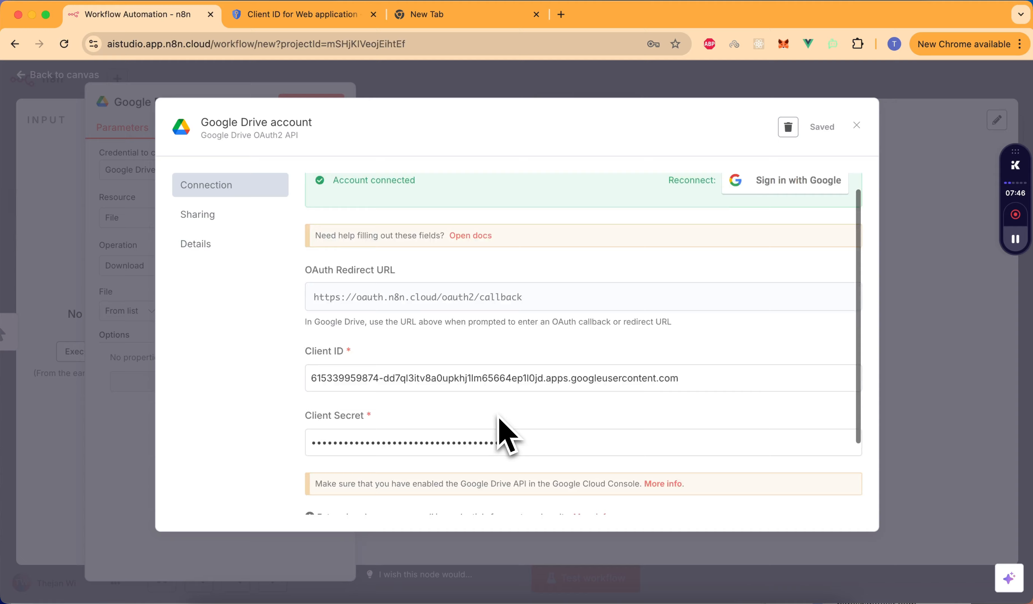
{"action": "scroll", "coordinate": [500, 432], "scroll_direction": "up", "scroll_amount": 2}
{"action": "left_click", "coordinate": [533, 83]}
{"action": "left_click", "coordinate": [535, 83]}
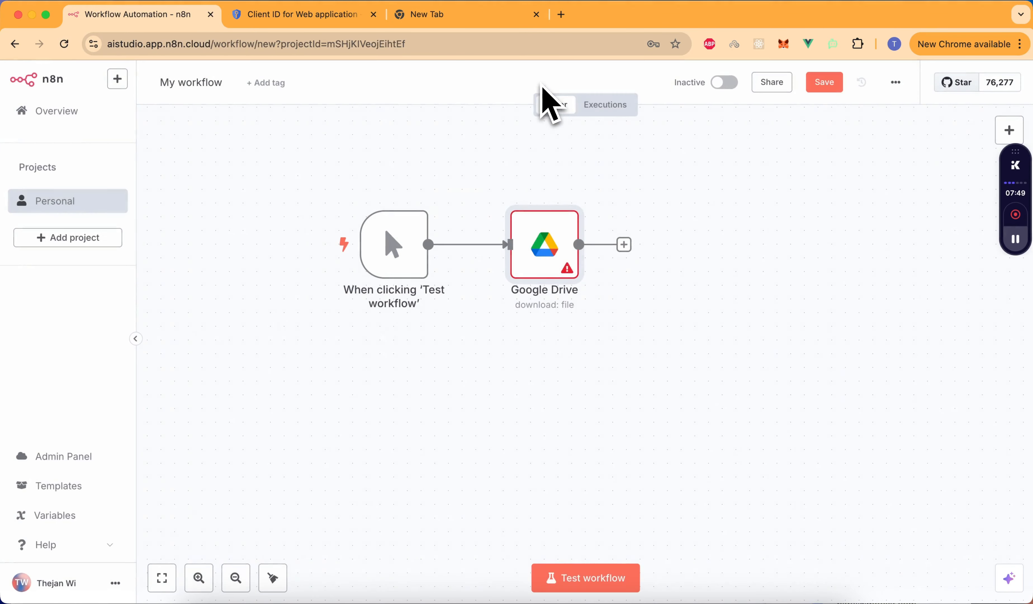
- Reopen the Google Drive node, reselect its credential and retry loading files, which fails with 403 Forbidden
{"action": "double_click", "coordinate": [545, 248]}
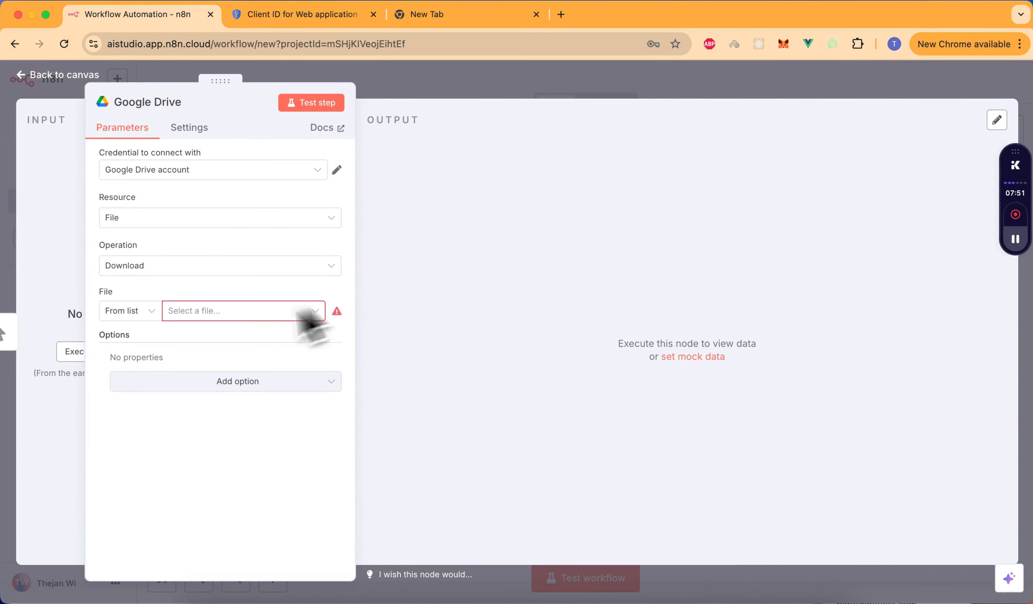
{"action": "left_click", "coordinate": [244, 314]}
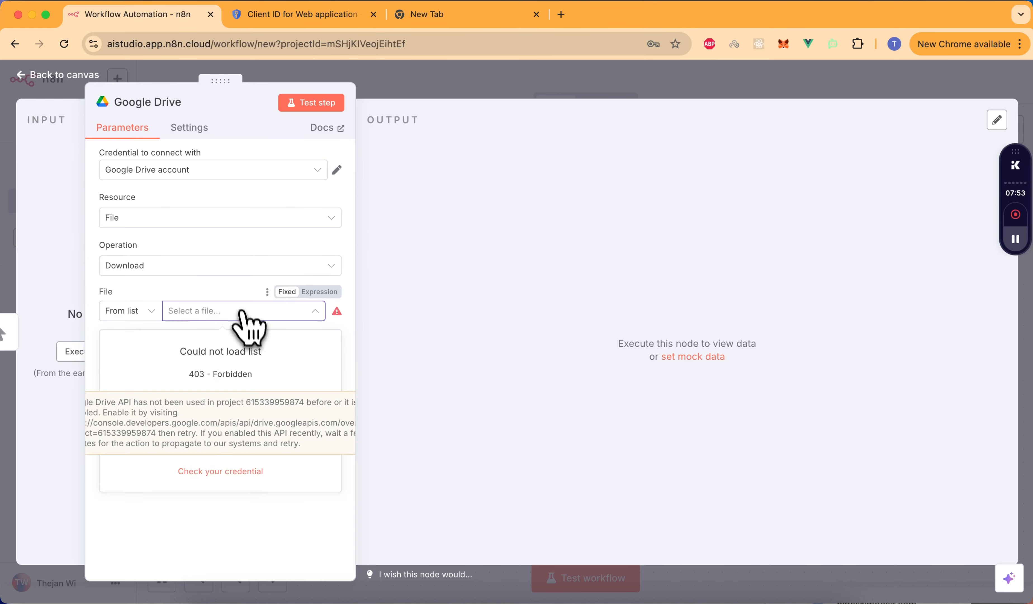
{"action": "left_click", "coordinate": [211, 170]}
{"action": "left_click", "coordinate": [216, 203]}
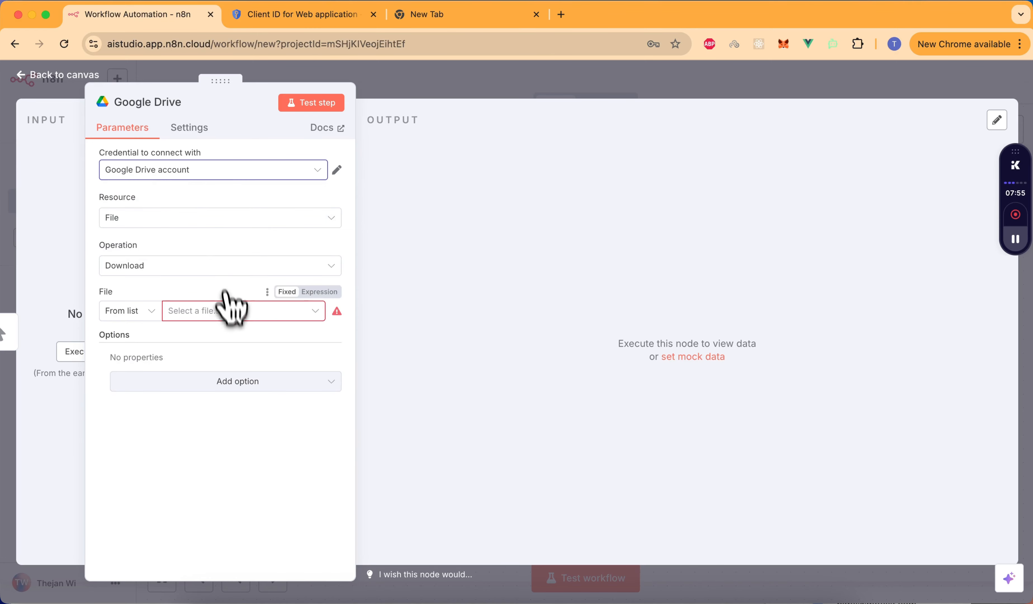
{"action": "left_click", "coordinate": [227, 311]}
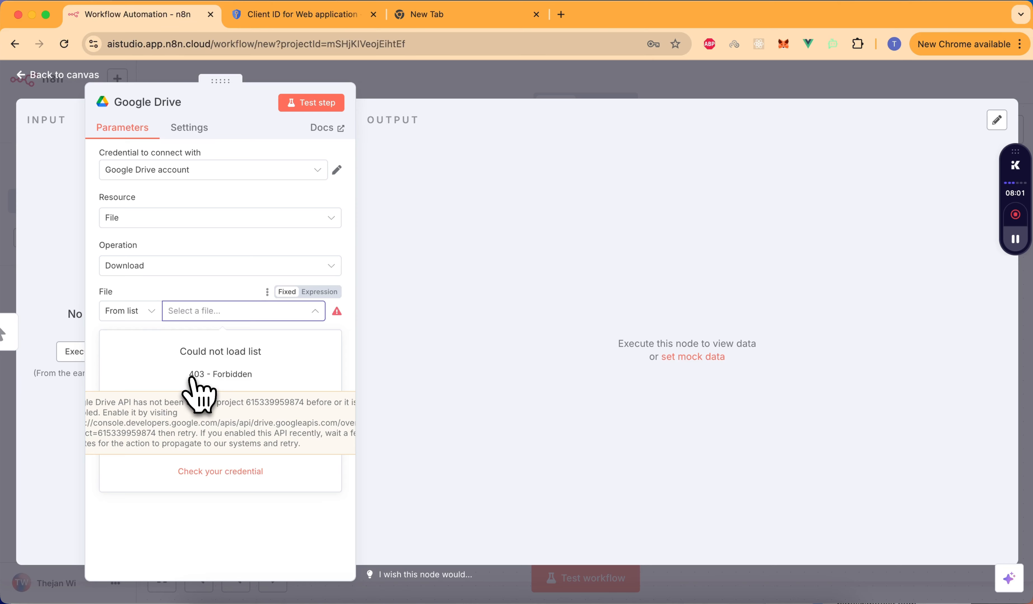
{"action": "left_click", "coordinate": [301, 20]}
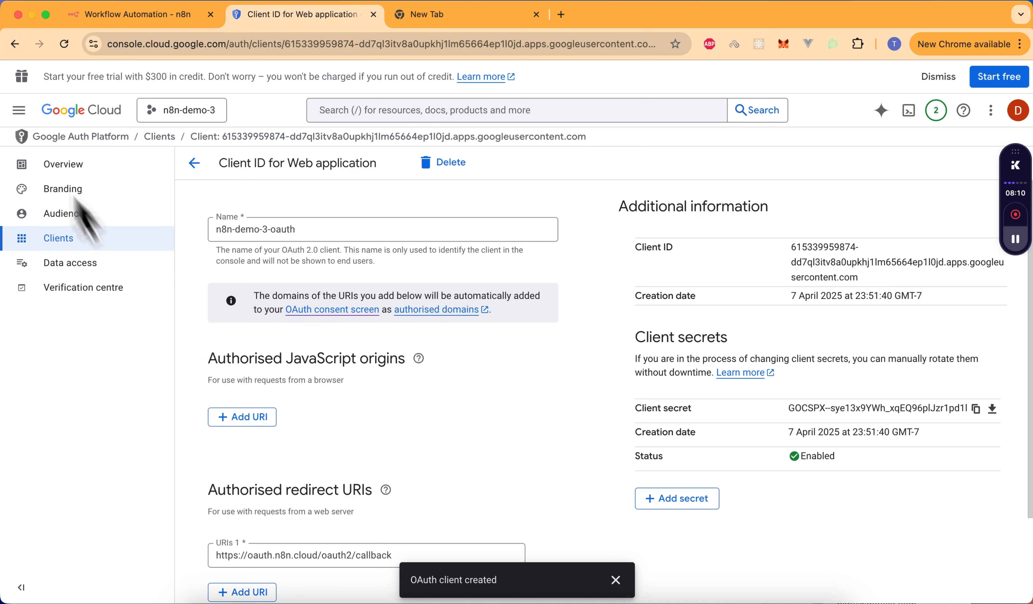
- From the credentials overview, go to Enabled APIs and services and open the API Library
{"action": "left_click", "coordinate": [15, 44]}
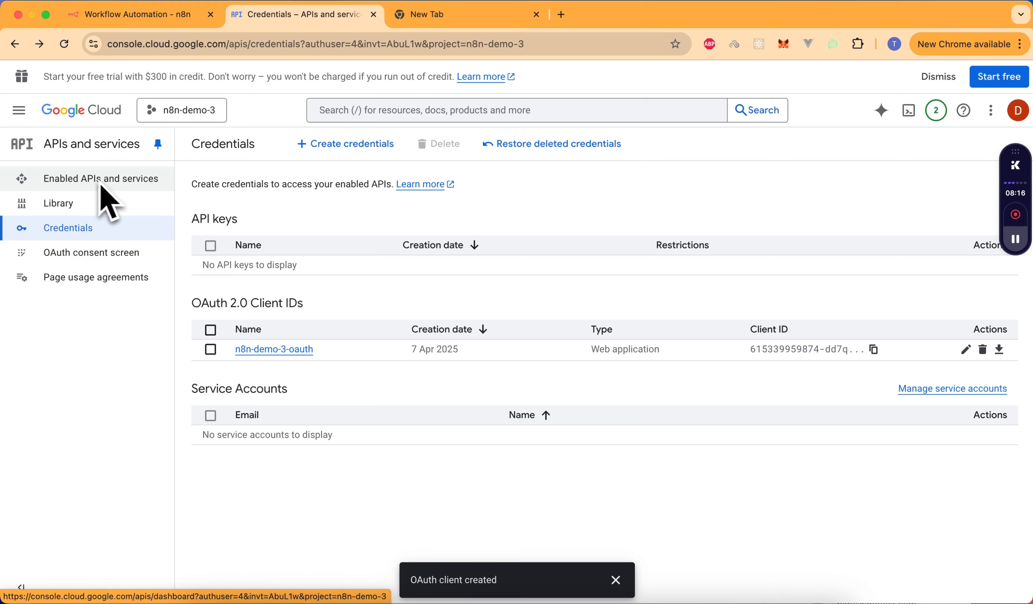
{"action": "left_click", "coordinate": [19, 111]}
{"action": "mouse_move", "coordinate": [83, 270]}
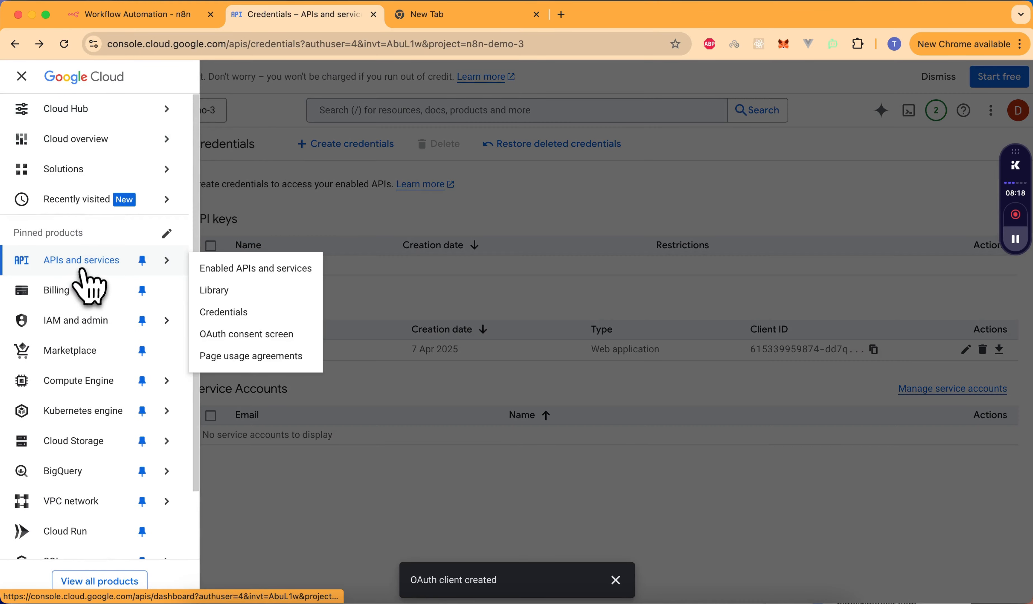
{"action": "left_click", "coordinate": [264, 274]}
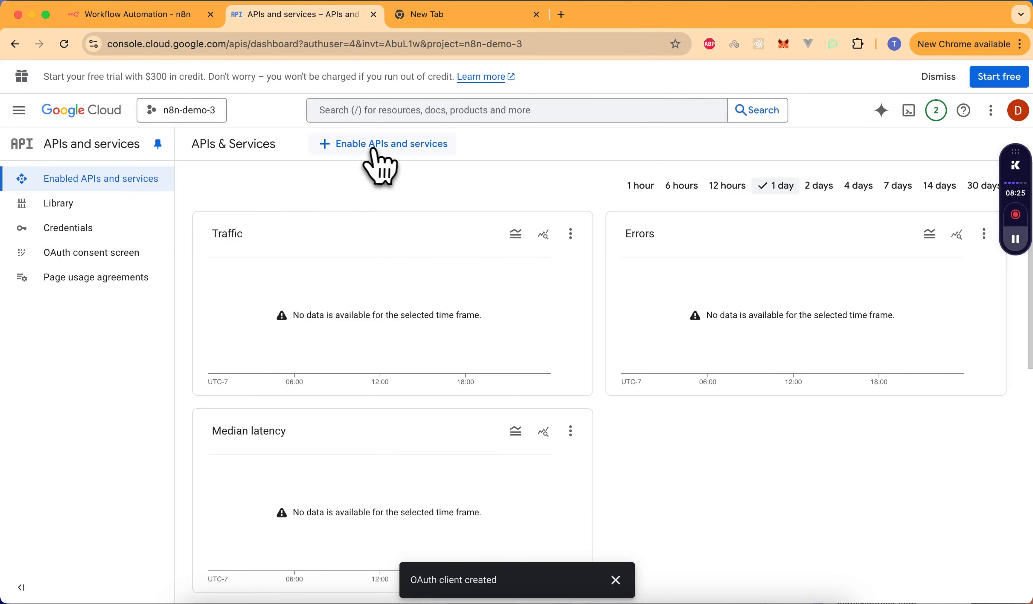
{"action": "left_click", "coordinate": [373, 145]}
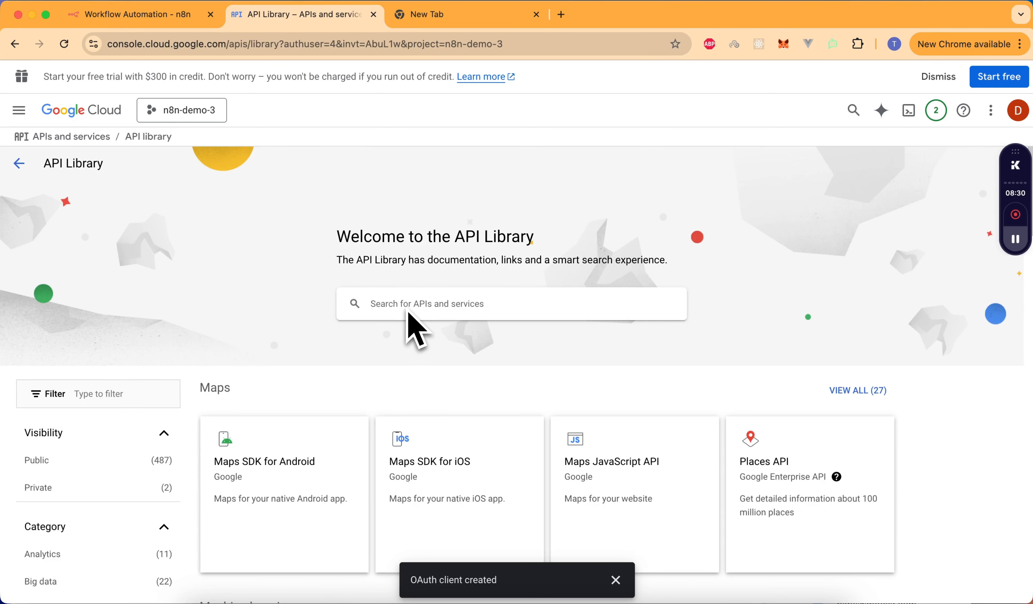
- Find 'google drive api' in the API Library and enable Google Drive API for n8n-demo-3
{"action": "left_click", "coordinate": [408, 314]}
{"action": "type", "text": "google drive"}
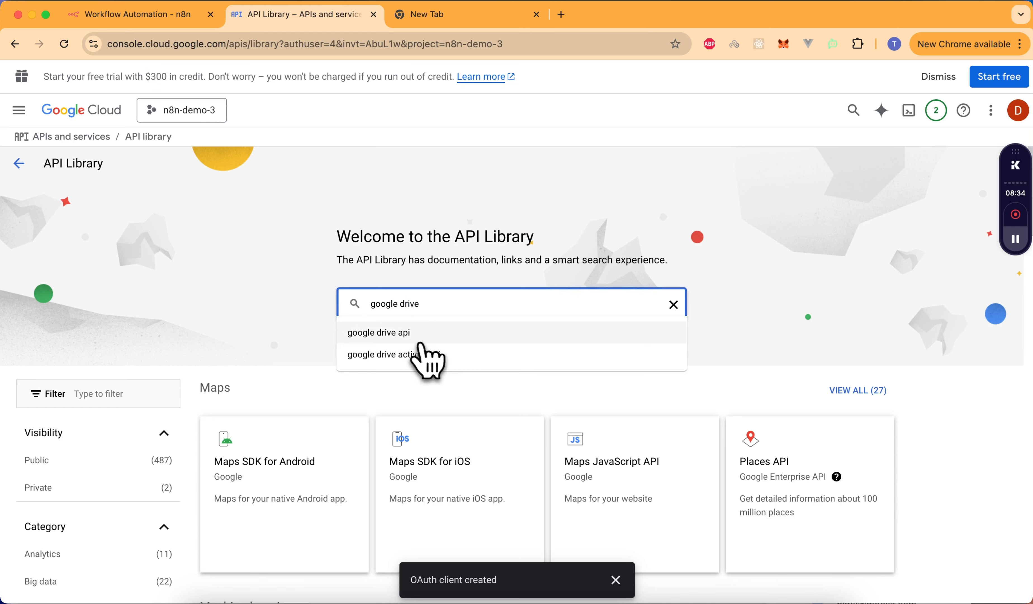
{"action": "left_click", "coordinate": [421, 334]}
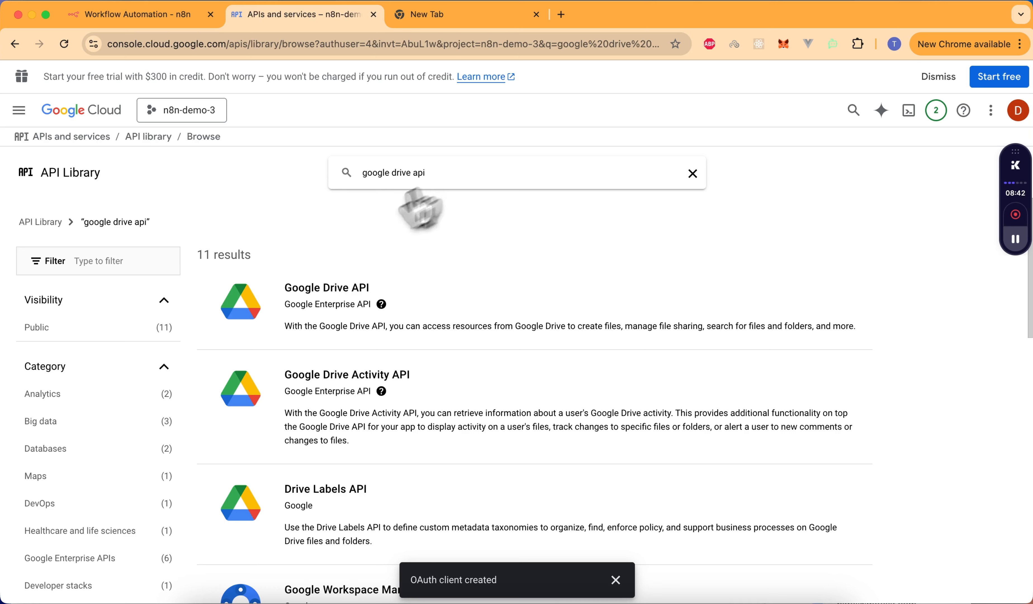
{"action": "left_click", "coordinate": [333, 311]}
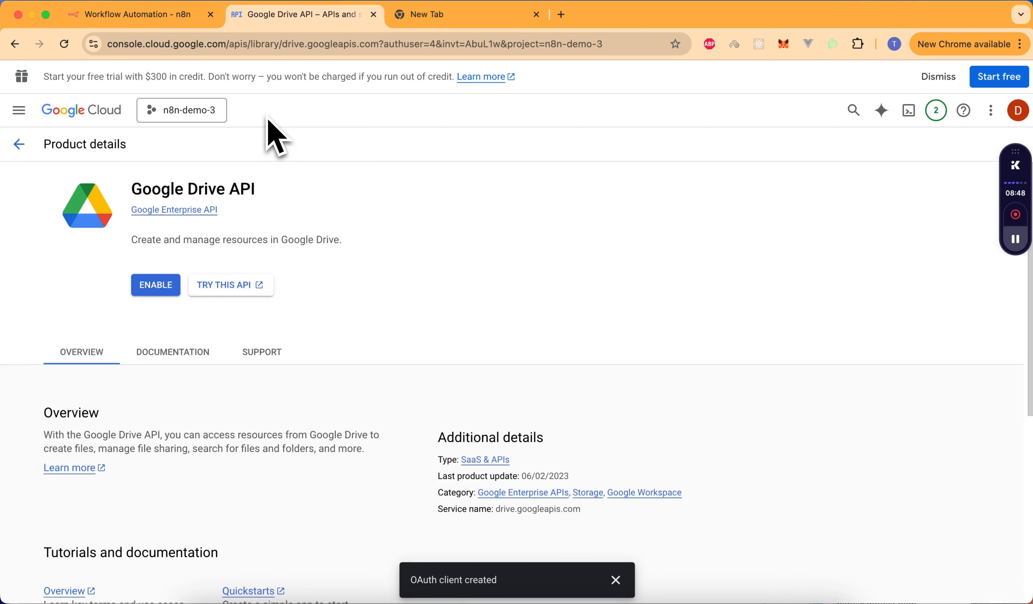
{"action": "left_click", "coordinate": [152, 284]}
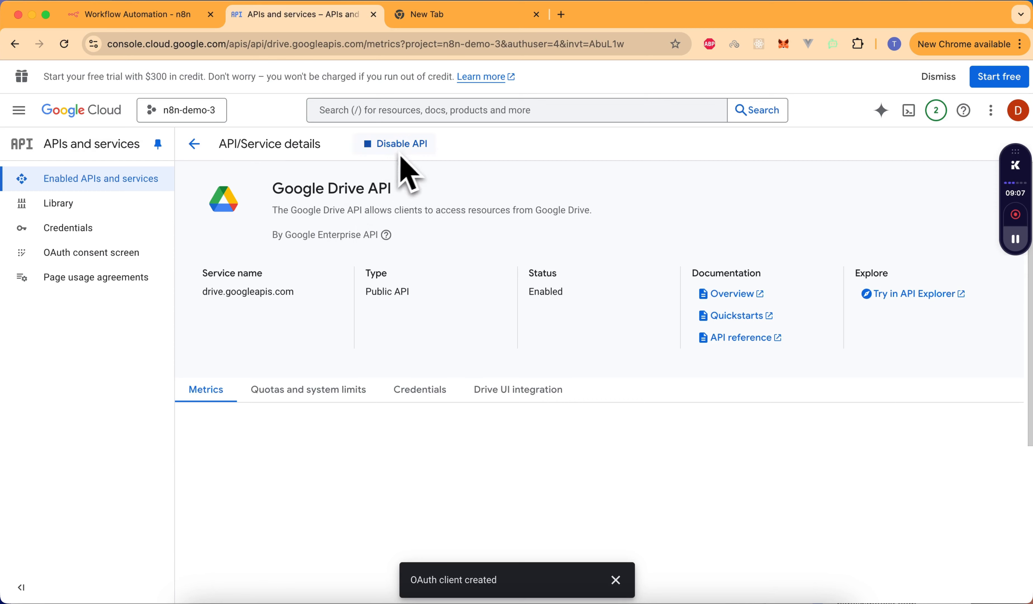
- In n8n, reopen the File 'Select a file...' list to confirm Drive files load, choosing none
{"action": "left_click", "coordinate": [201, 20]}
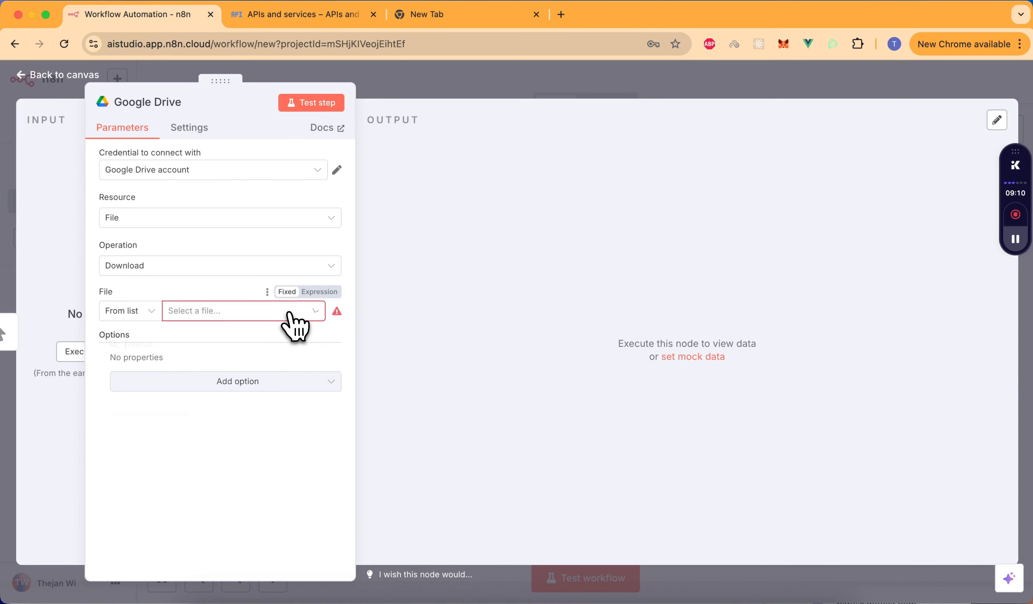
{"action": "left_click", "coordinate": [295, 319]}
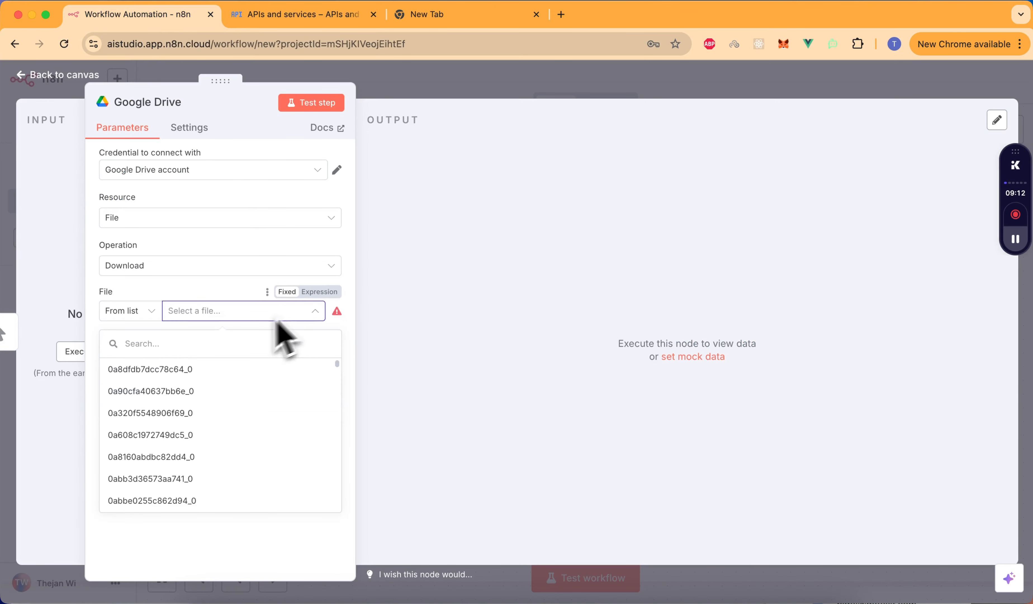
{"action": "scroll", "coordinate": [185, 477], "scroll_direction": "down", "scroll_amount": 3}
{"action": "scroll", "coordinate": [185, 483], "scroll_direction": "up", "scroll_amount": 3}
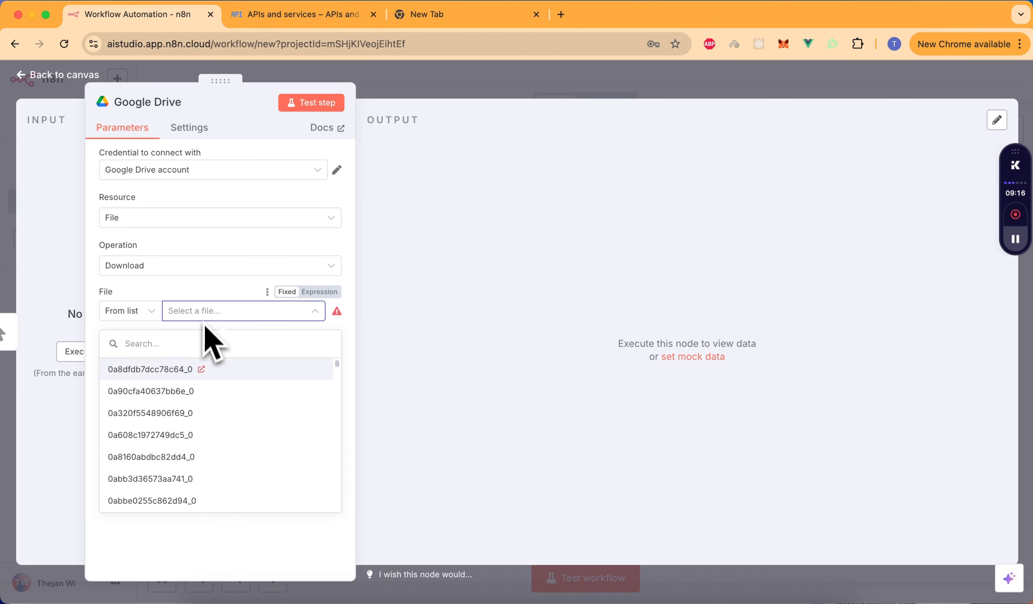
{"action": "scroll", "coordinate": [191, 479], "scroll_direction": "down", "scroll_amount": 10}
{"action": "scroll", "coordinate": [189, 458], "scroll_direction": "up", "scroll_amount": 10}
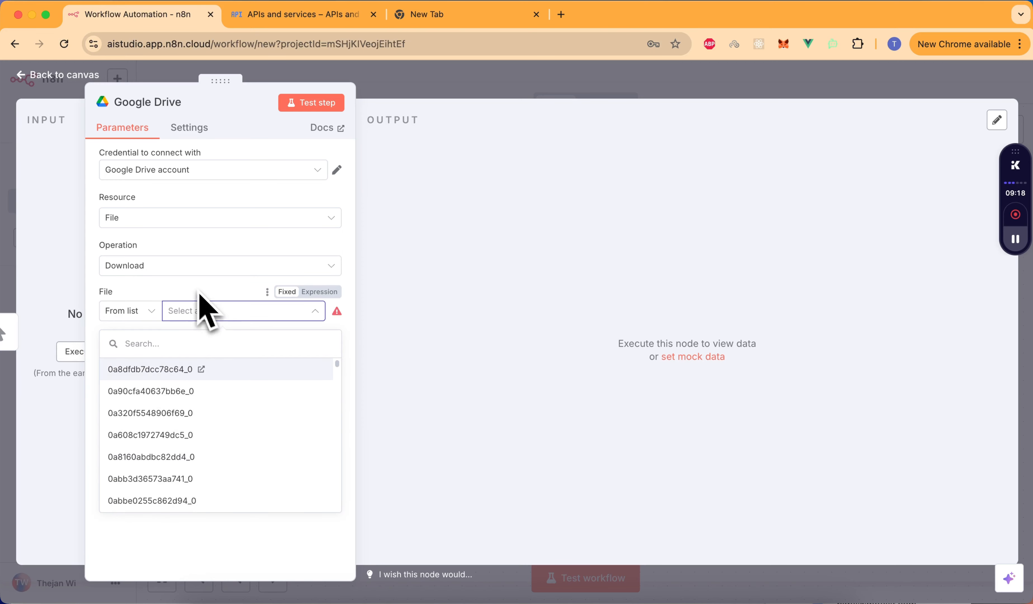
{"action": "left_click", "coordinate": [199, 308]}
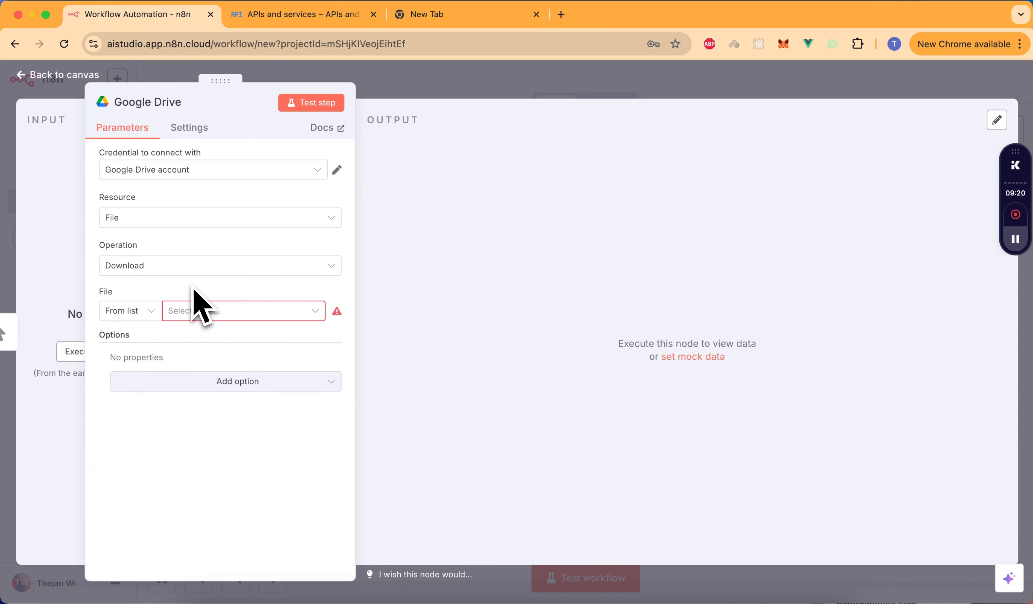
- Leave the Google Drive node settings and return to the workflow canvas
{"action": "left_click", "coordinate": [319, 12]}
{"action": "left_click", "coordinate": [159, 16]}
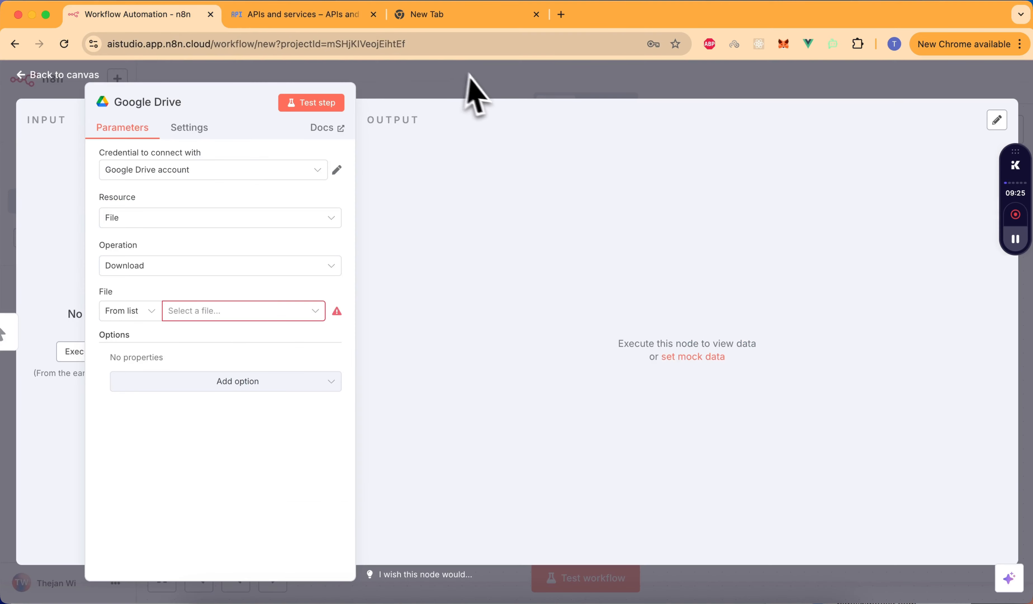
{"action": "left_click", "coordinate": [478, 81]}
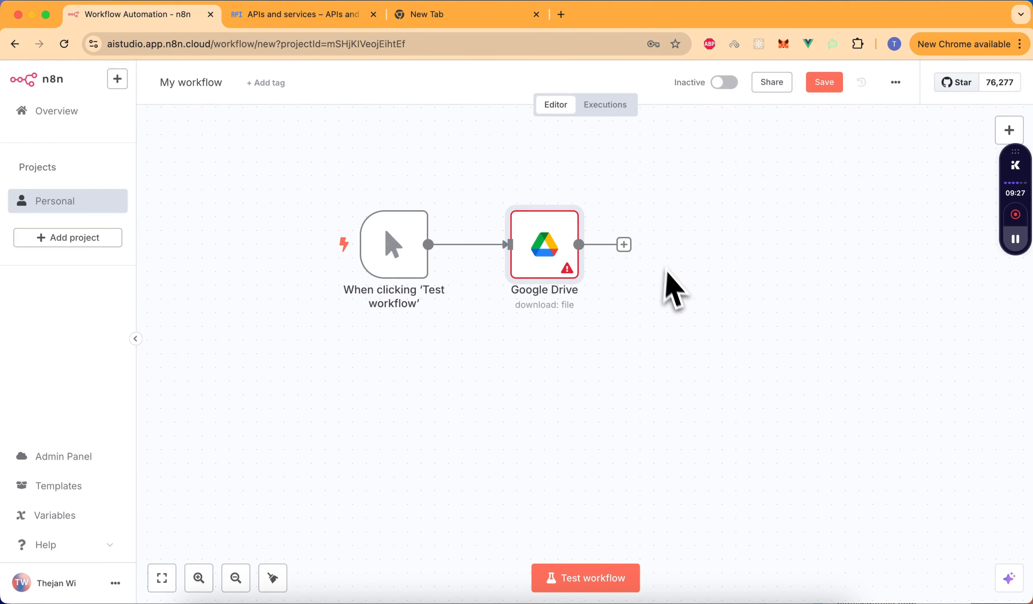